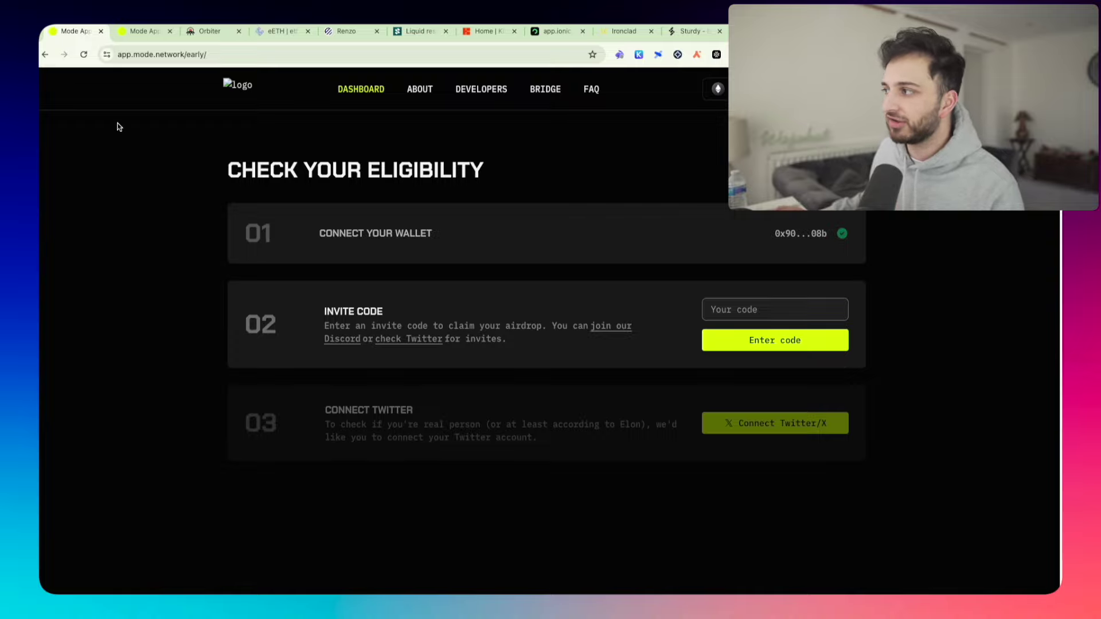
# Step: Bring up the Mode bridge form, with ETH as the source token and no amount
pyautogui.click(133, 37)
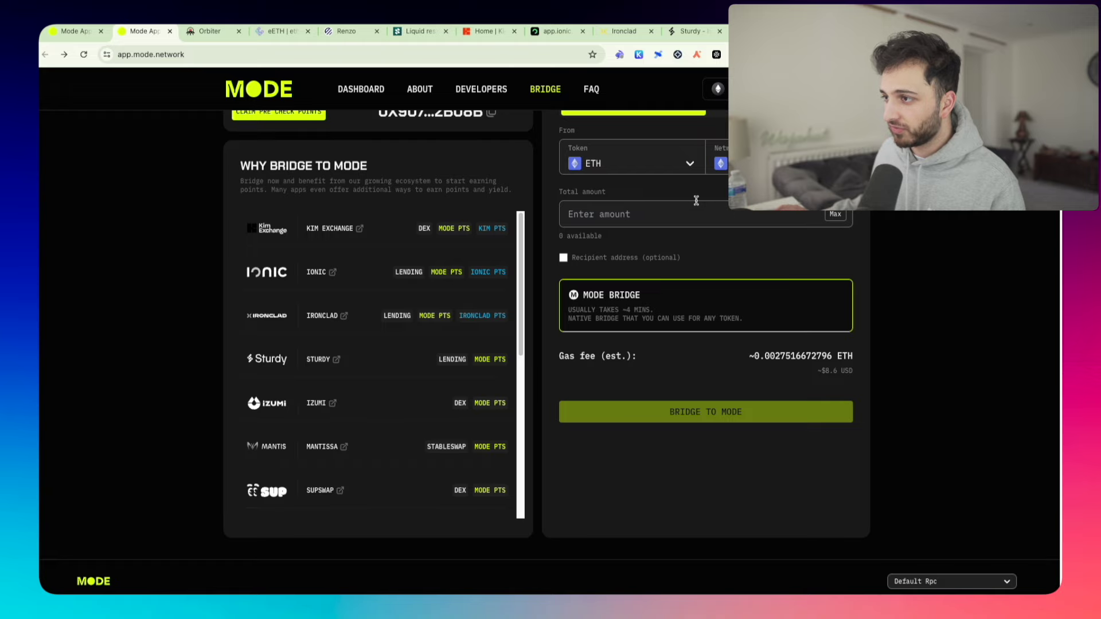
# Step: Set Orbiter's destination chain to Mode for bridging ETH from Arbitrum, then return to Mode's bridge
pyautogui.click(211, 31)
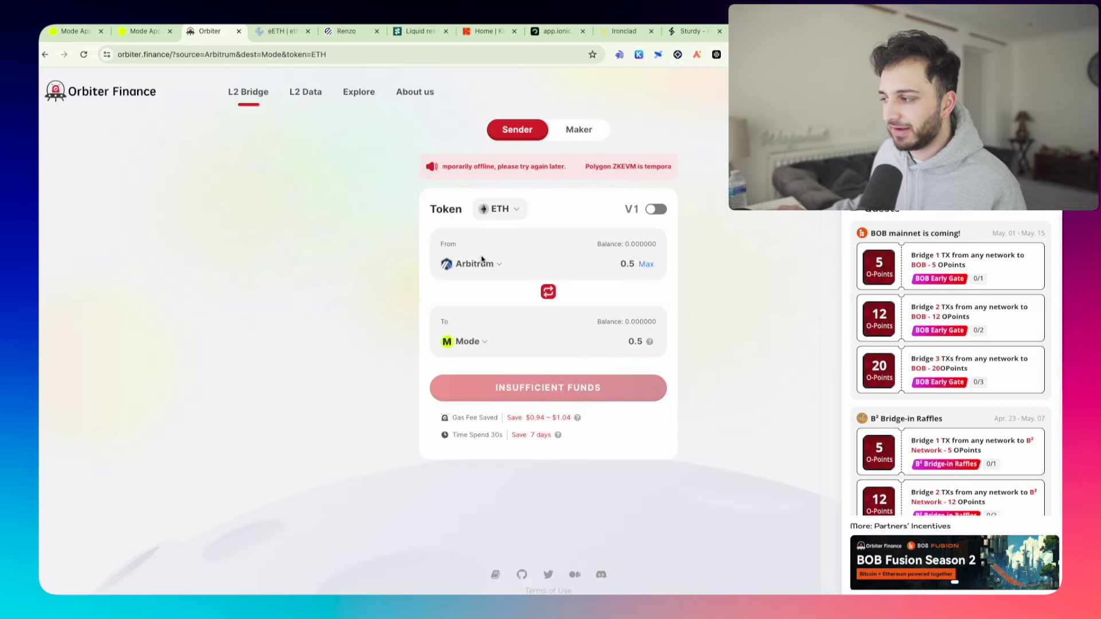
pyautogui.click(467, 341)
pyautogui.scroll(-3, 511, 335)
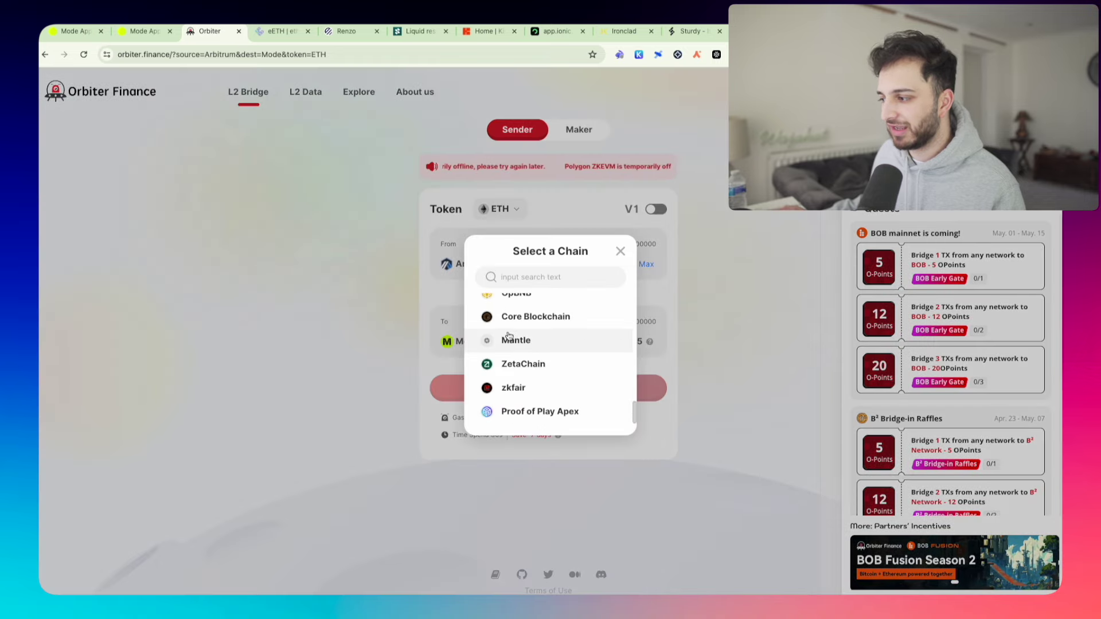
pyautogui.scroll(5, 560, 345)
pyautogui.click(534, 353)
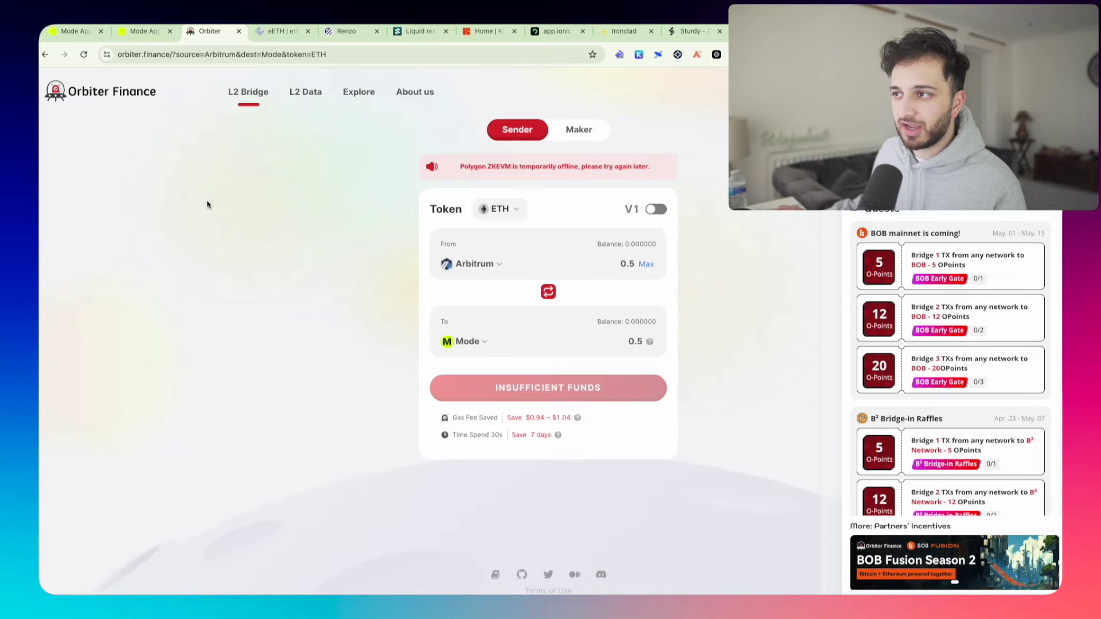
pyautogui.hotkey('ctrl', 'shift', 'Tab')
pyautogui.scroll(3, 196, 272)
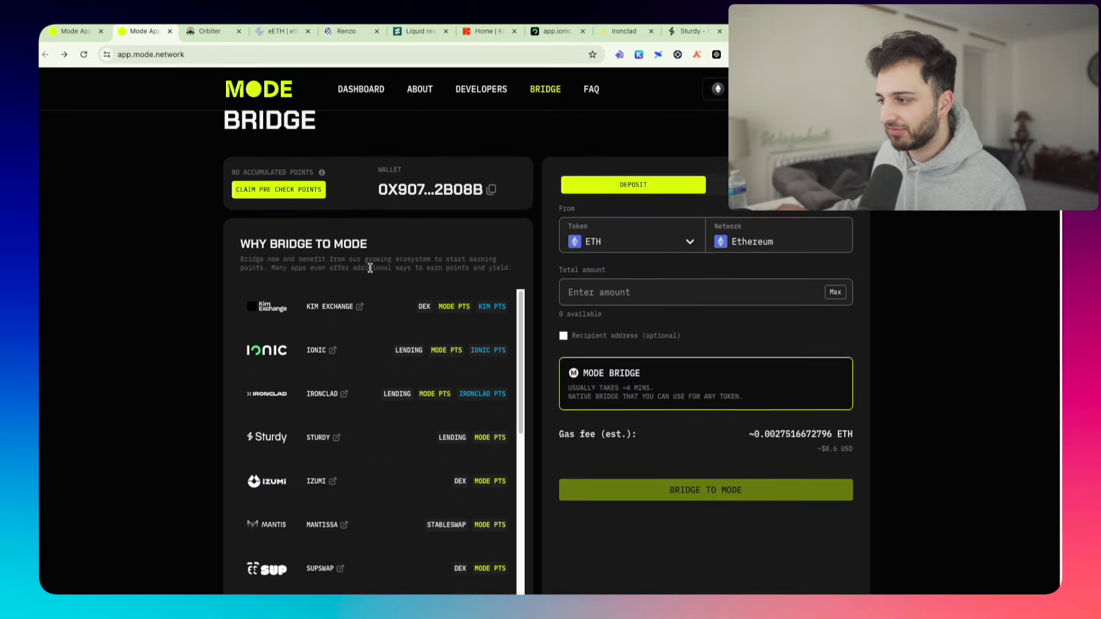
pyautogui.scroll(-3, 216, 267)
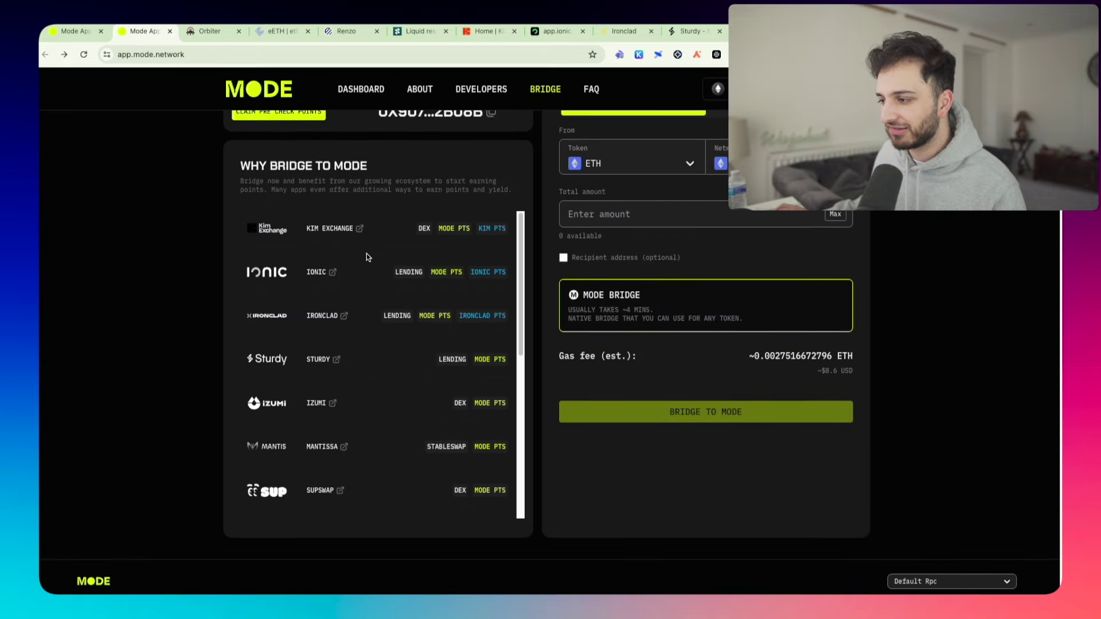
pyautogui.scroll(-1, 363, 279)
pyautogui.scroll(-1, 371, 286)
pyautogui.scroll(-3, 362, 281)
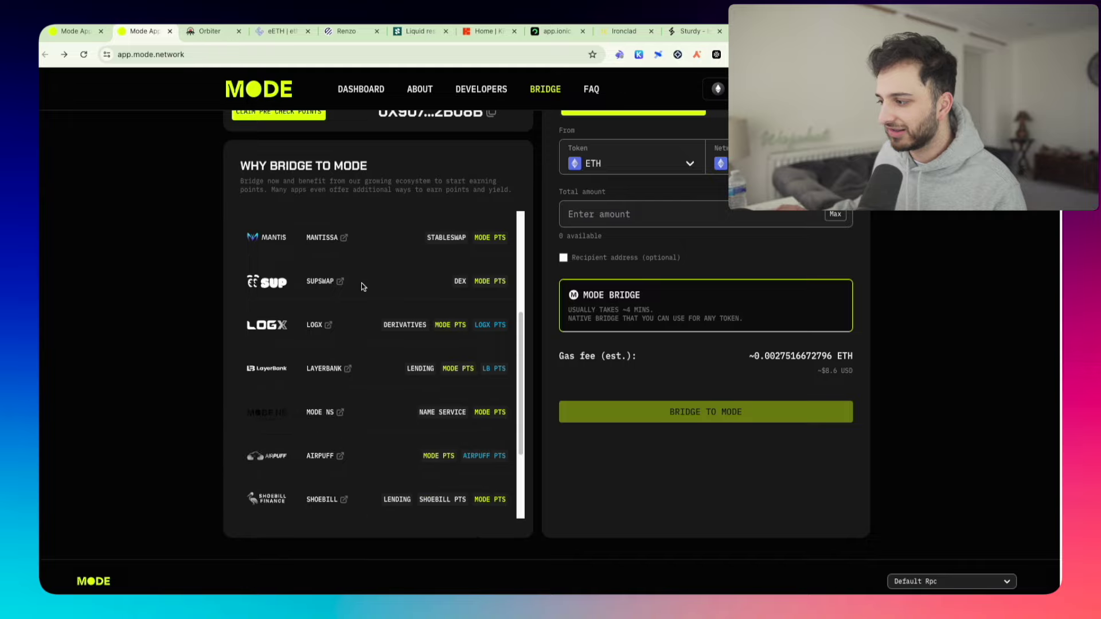
pyautogui.scroll(-2, 363, 277)
pyautogui.scroll(-1, 375, 279)
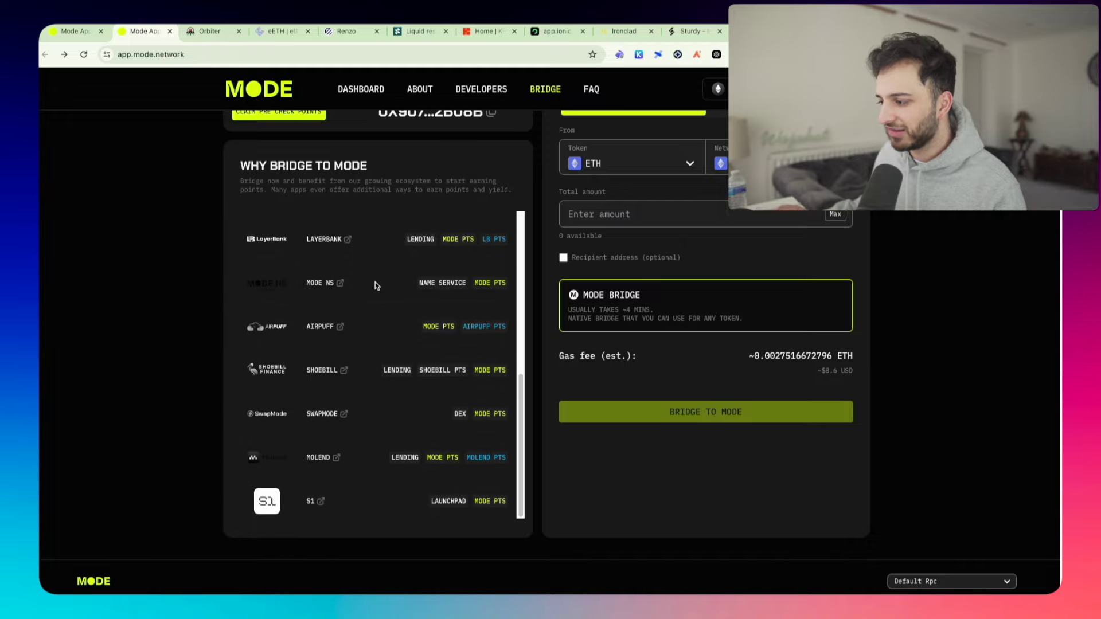
pyautogui.scroll(6, 370, 310)
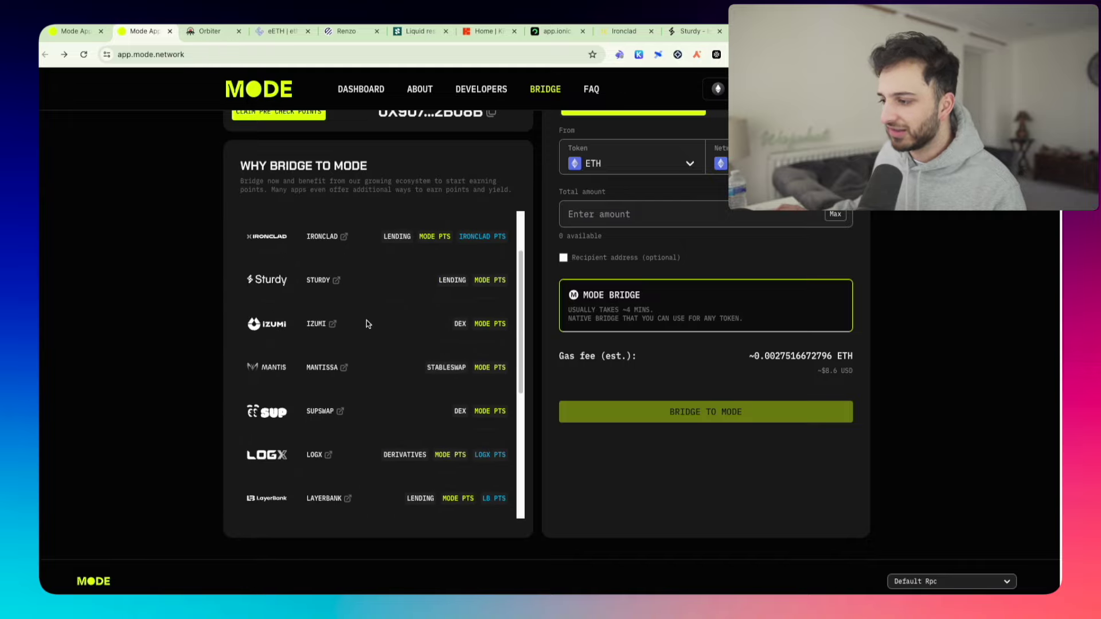
pyautogui.scroll(-4, 382, 310)
pyautogui.scroll(1, 376, 304)
pyautogui.scroll(3, 413, 284)
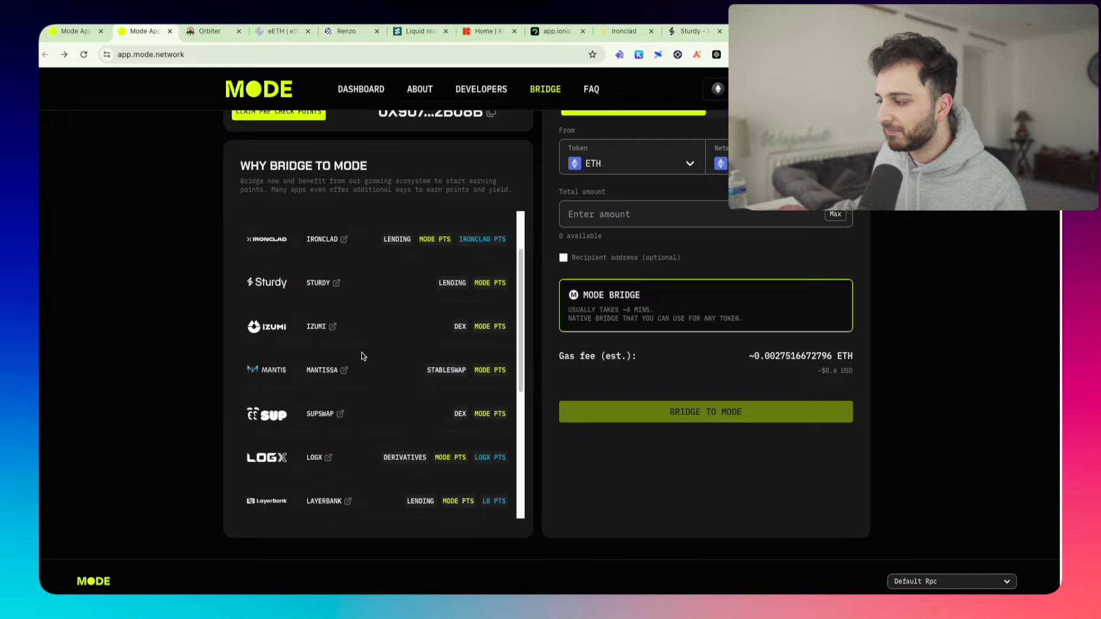
pyautogui.scroll(-1, 363, 344)
pyautogui.scroll(2, 387, 326)
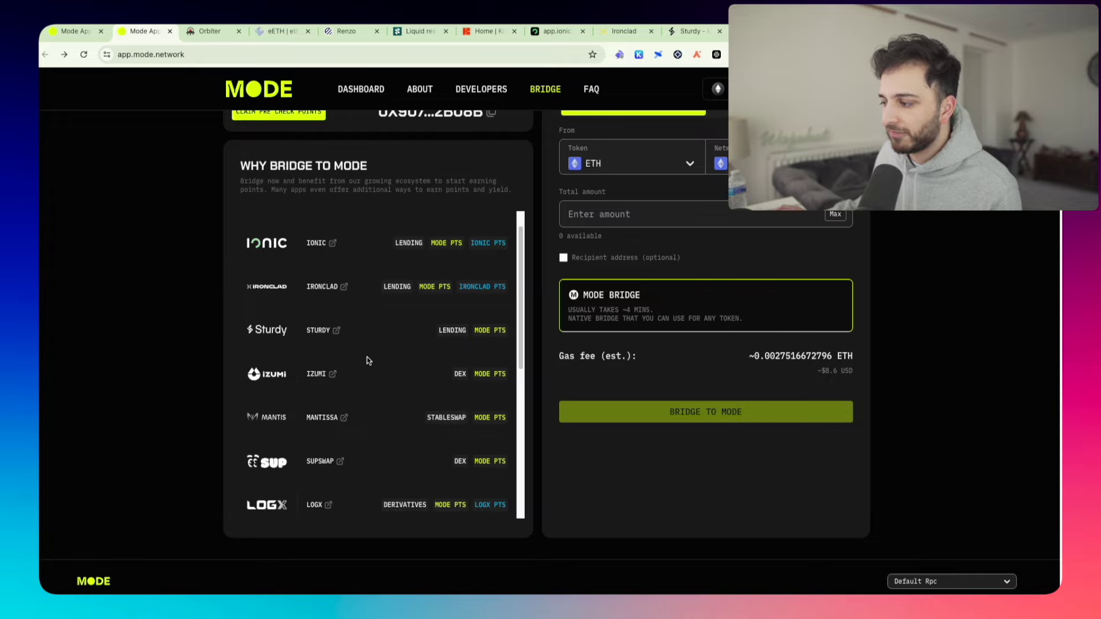
pyautogui.scroll(-1, 324, 325)
pyautogui.scroll(-2, 426, 336)
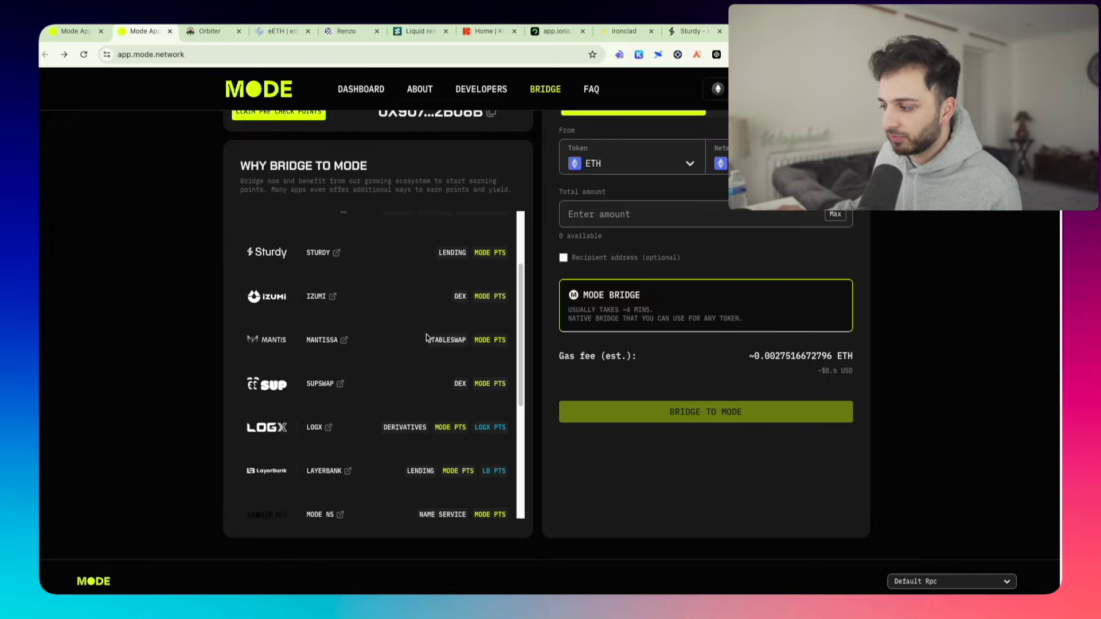
pyautogui.scroll(-3, 377, 347)
pyautogui.scroll(5, 376, 347)
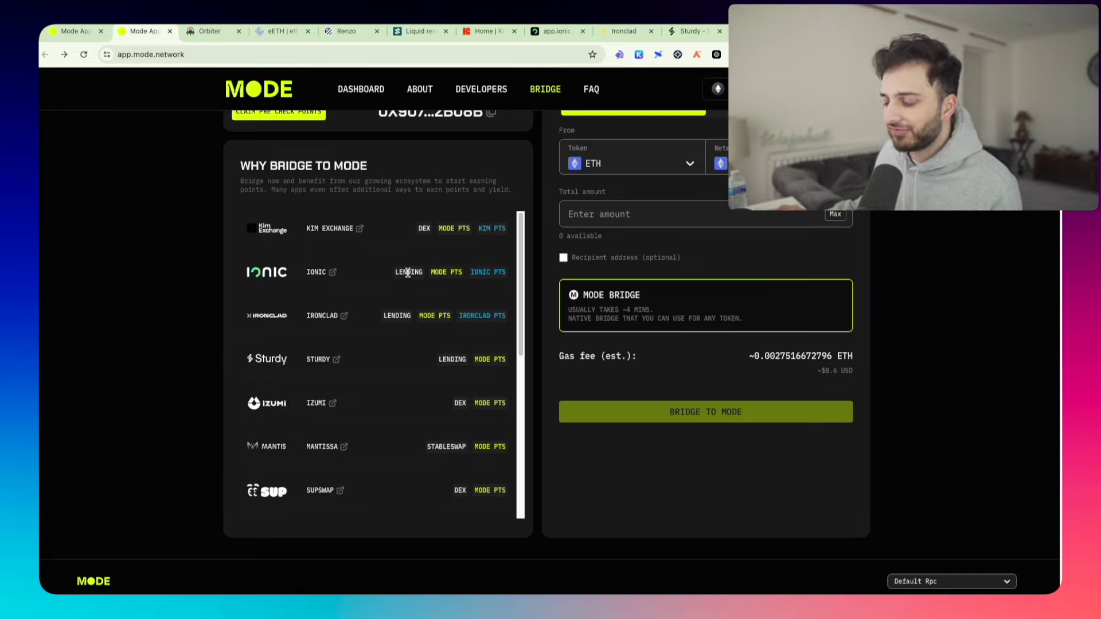
pyautogui.scroll(-2, 402, 378)
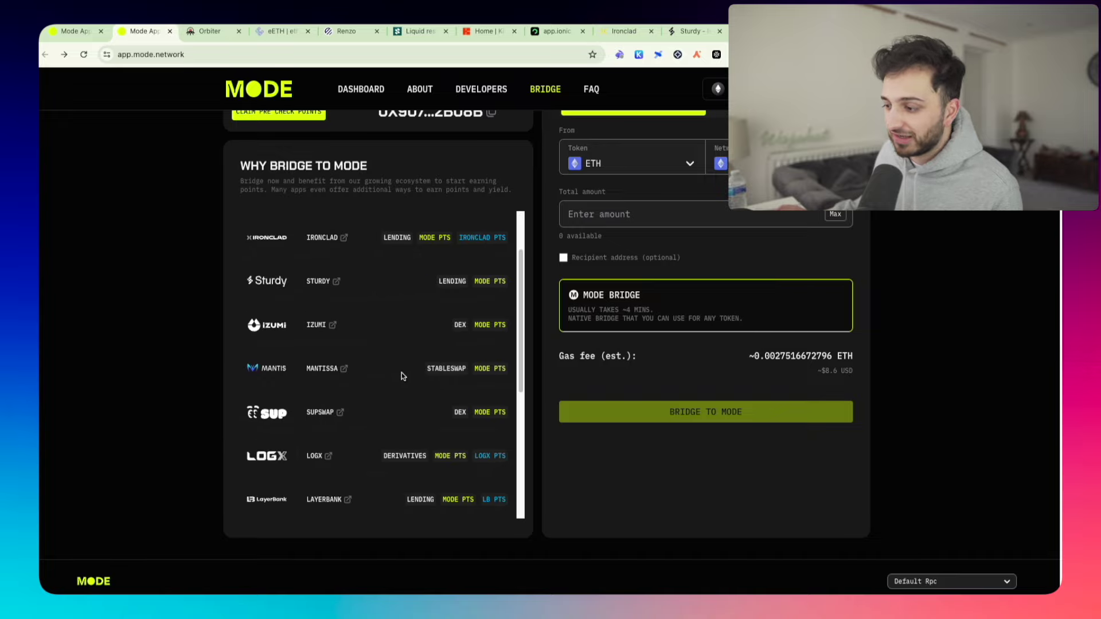
pyautogui.scroll(-2, 395, 359)
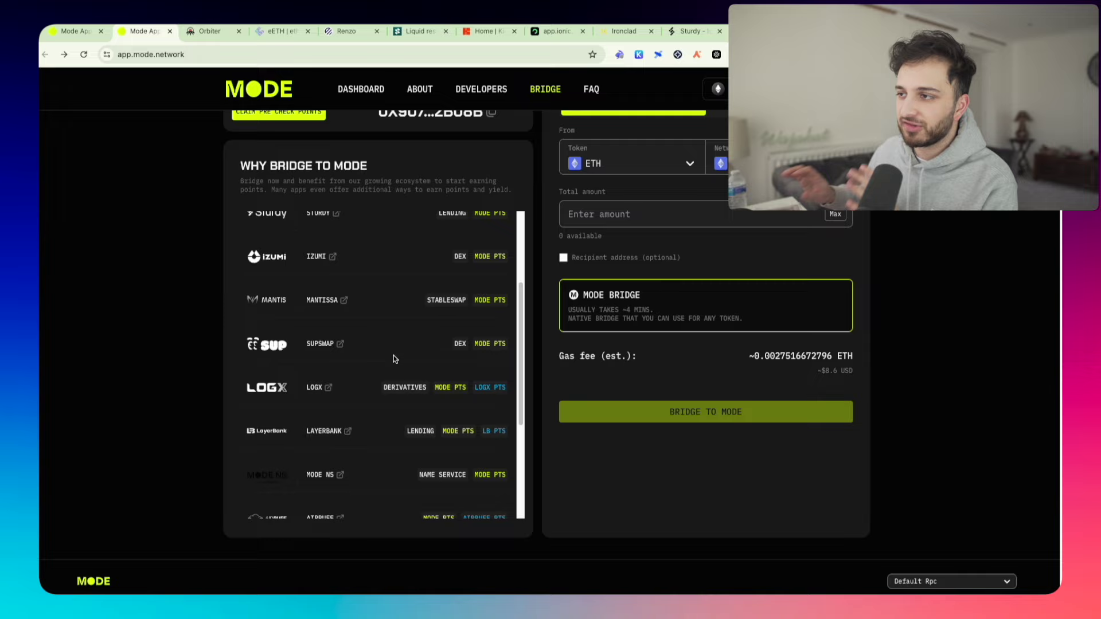
pyautogui.scroll(-4, 369, 364)
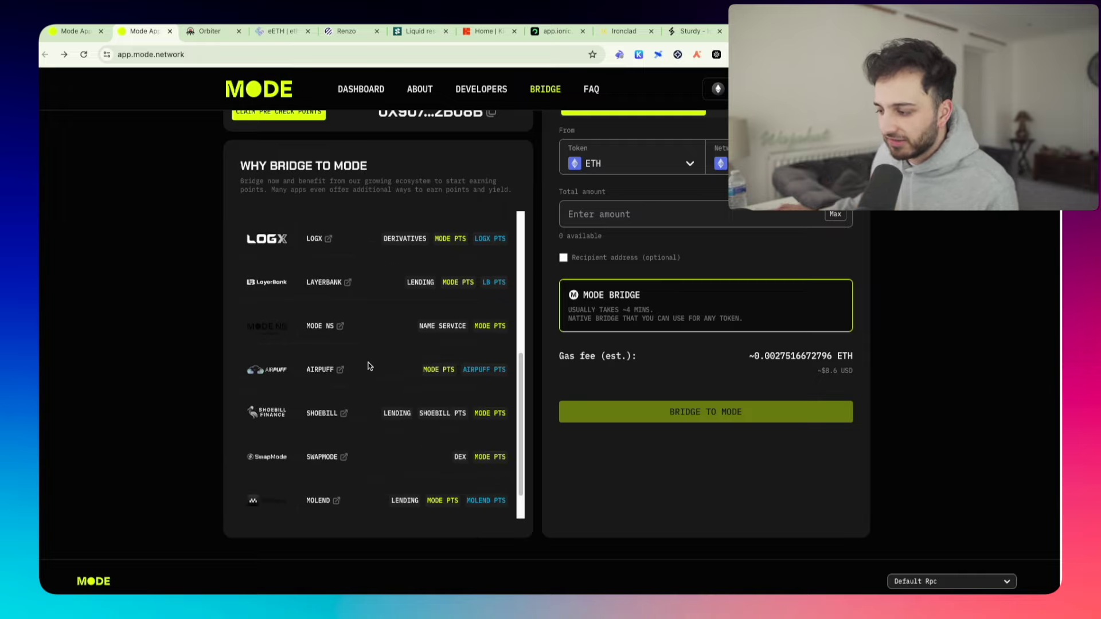
pyautogui.scroll(-1, 361, 362)
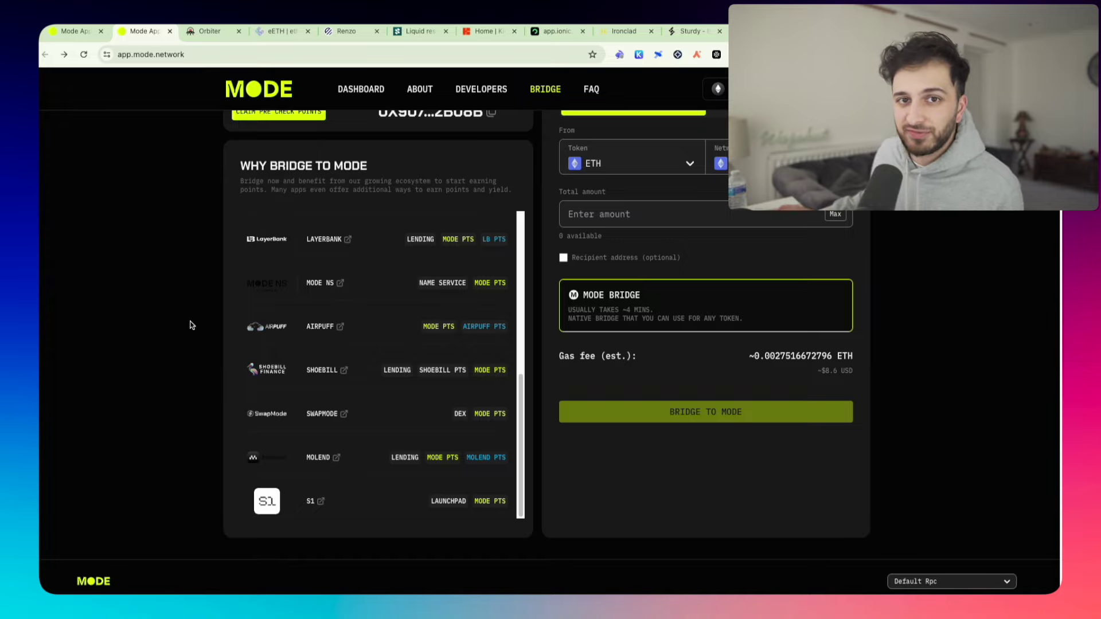
# Step: Preview staking 1 ETH on ether.fi for about 0.9635 weETH
pyautogui.click(277, 34)
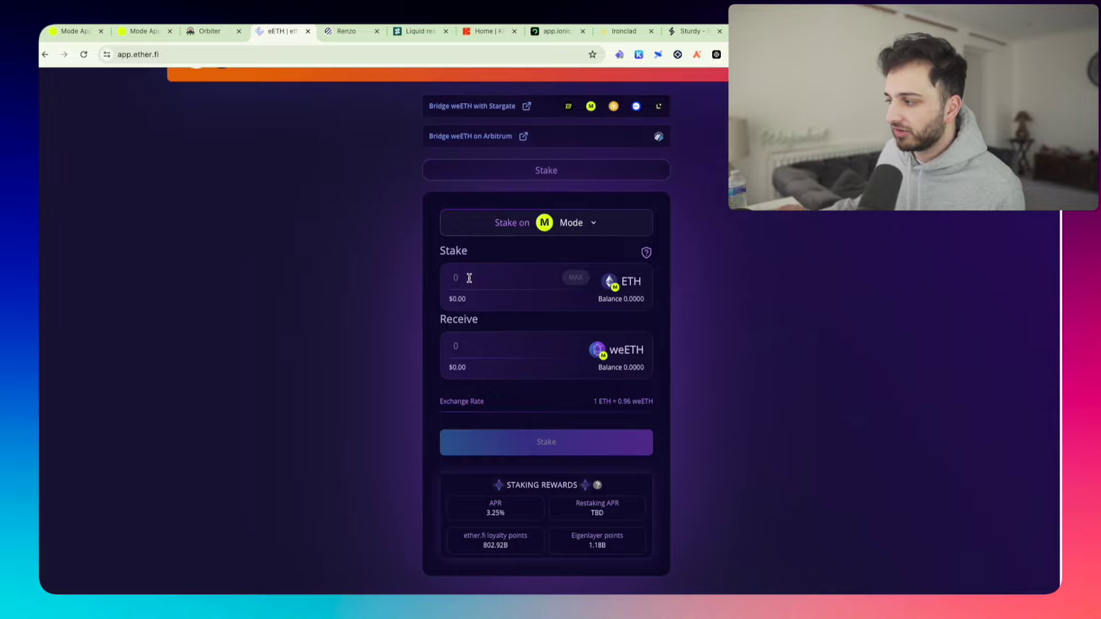
pyautogui.click(488, 278)
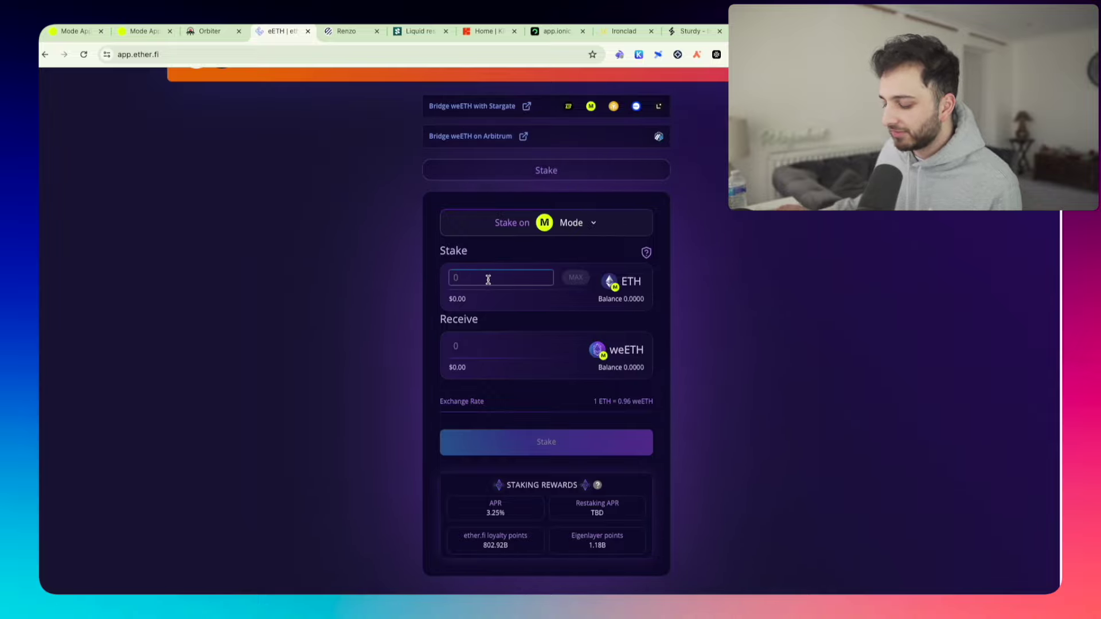
pyautogui.write('1')
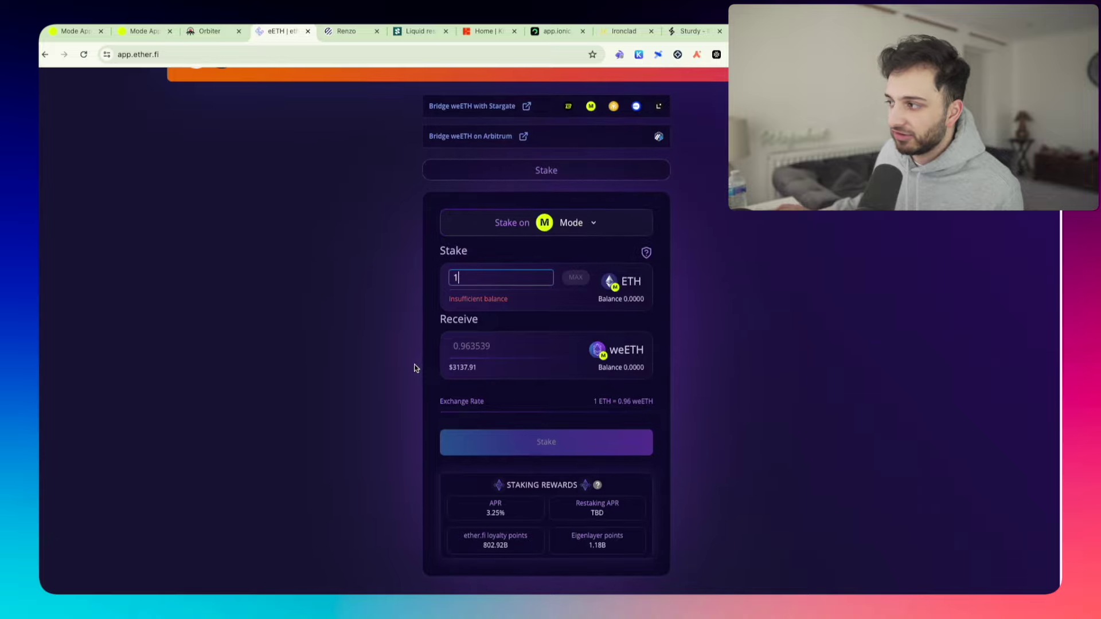
pyautogui.click(340, 33)
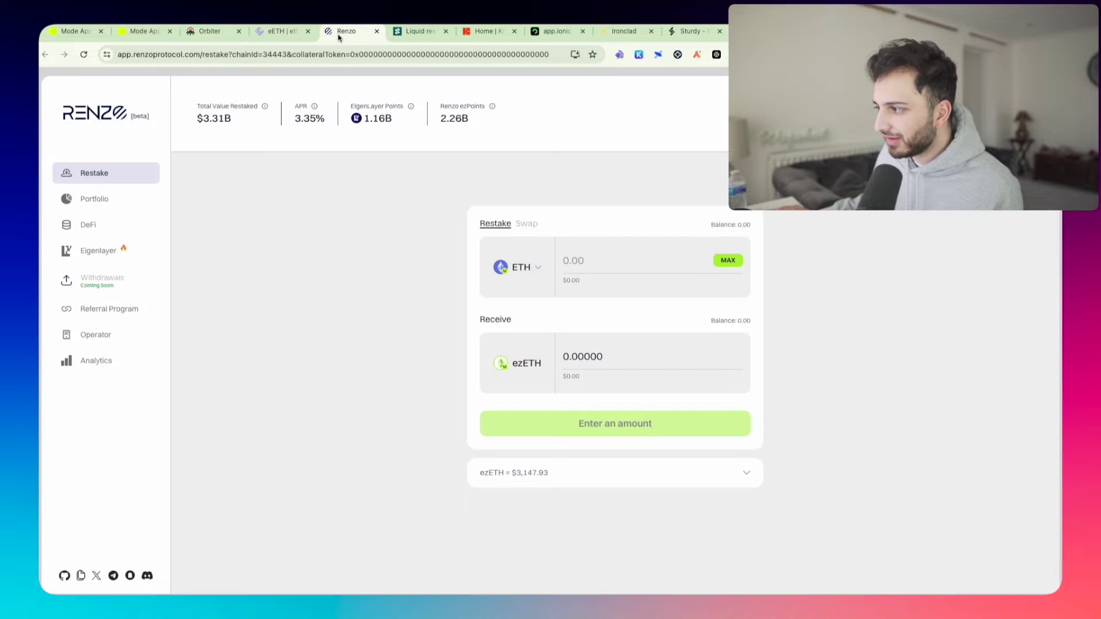
# Step: Enter 1 ETH in Renzo's restake form to get a quote of about 0.98842 ezETH
pyautogui.click(627, 258)
pyautogui.write('1')
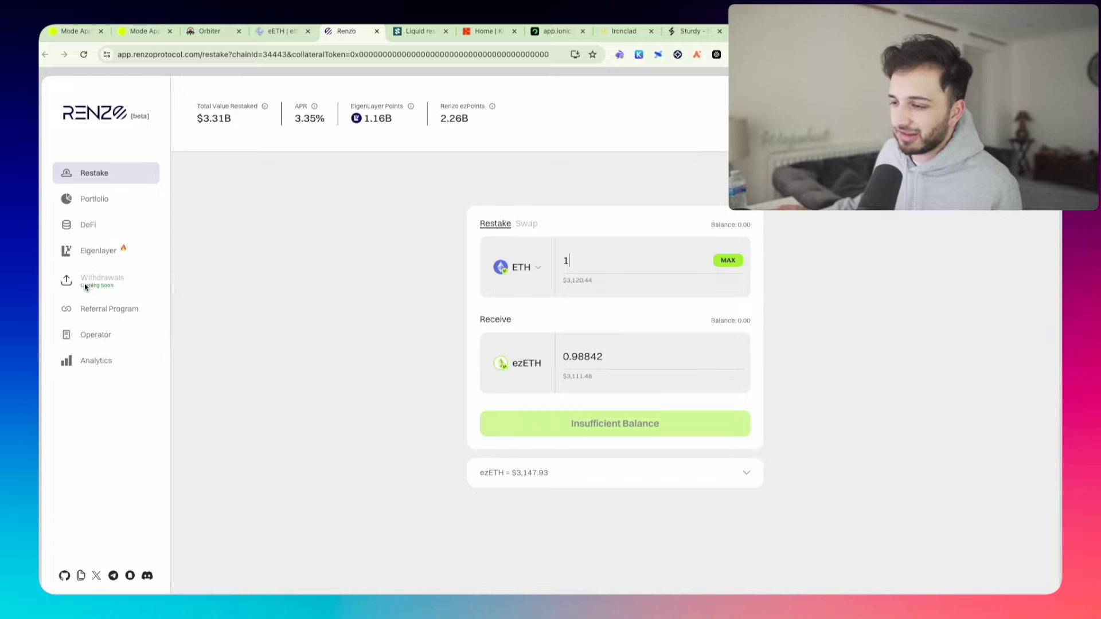
pyautogui.click(401, 35)
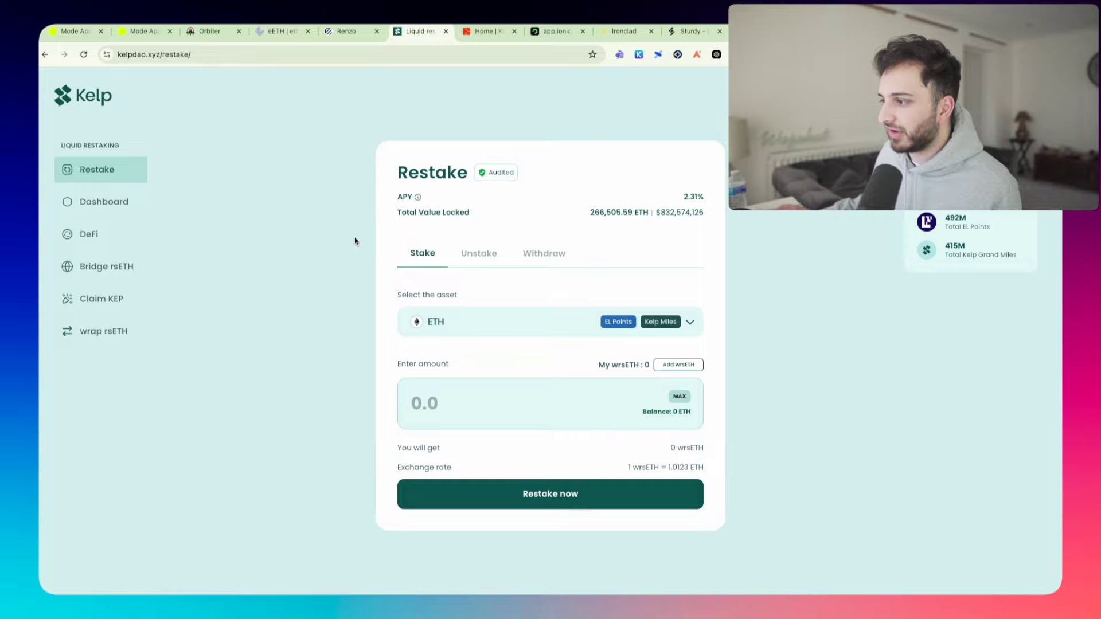
# Step: Preview restaking 1 ETH on Kelp for 0.9878 wrsETH and check the Withdraw tab for pending requests
pyautogui.click(455, 391)
pyautogui.write('1')
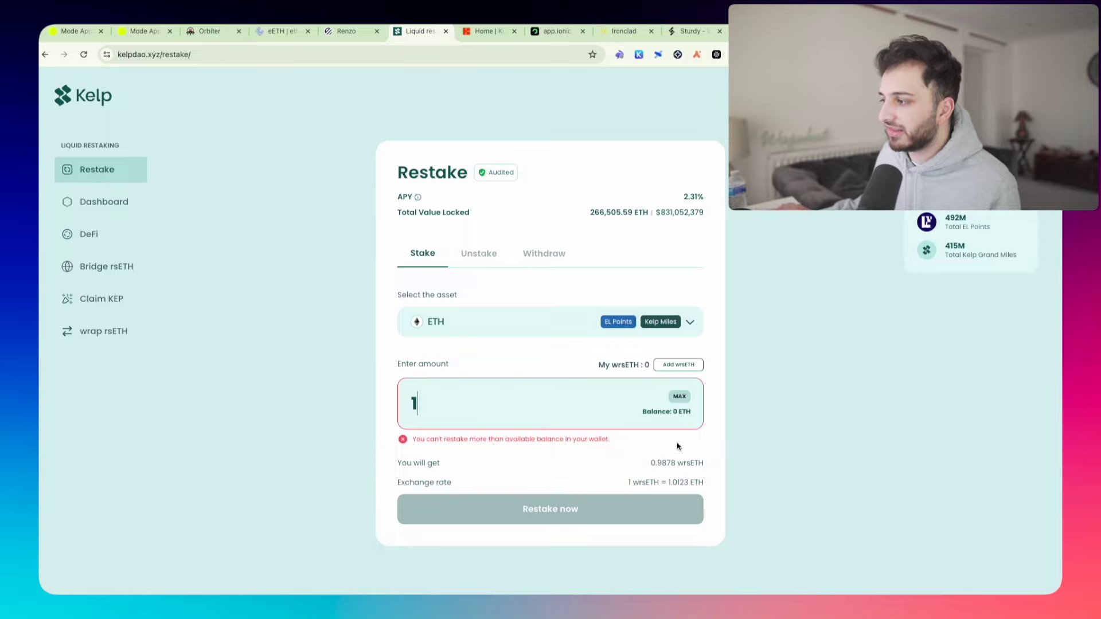
pyautogui.click(543, 252)
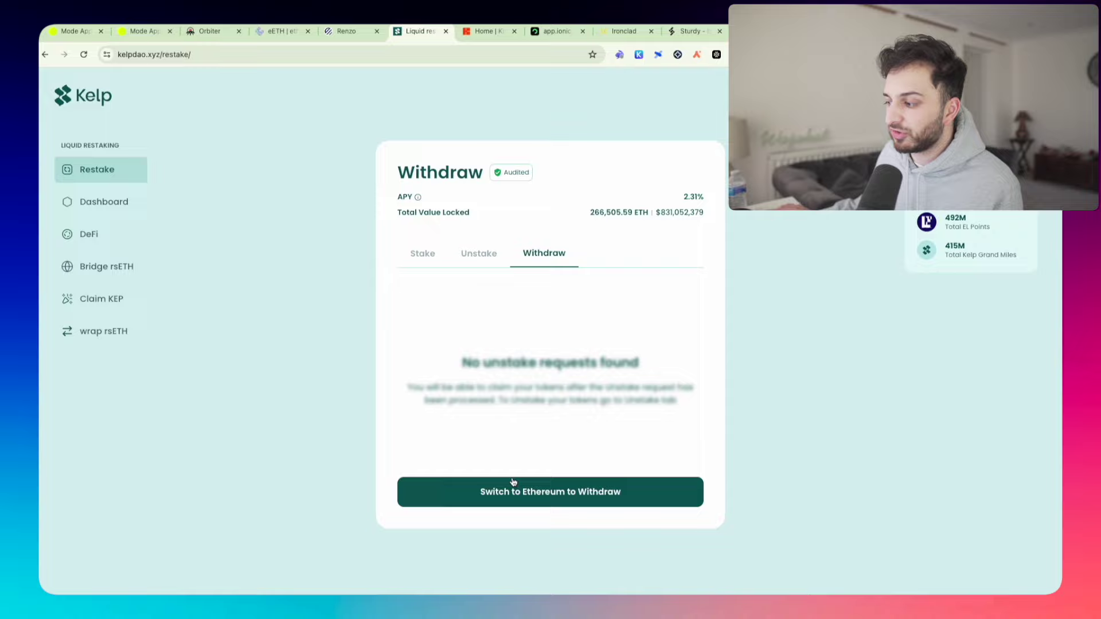
pyautogui.click(419, 255)
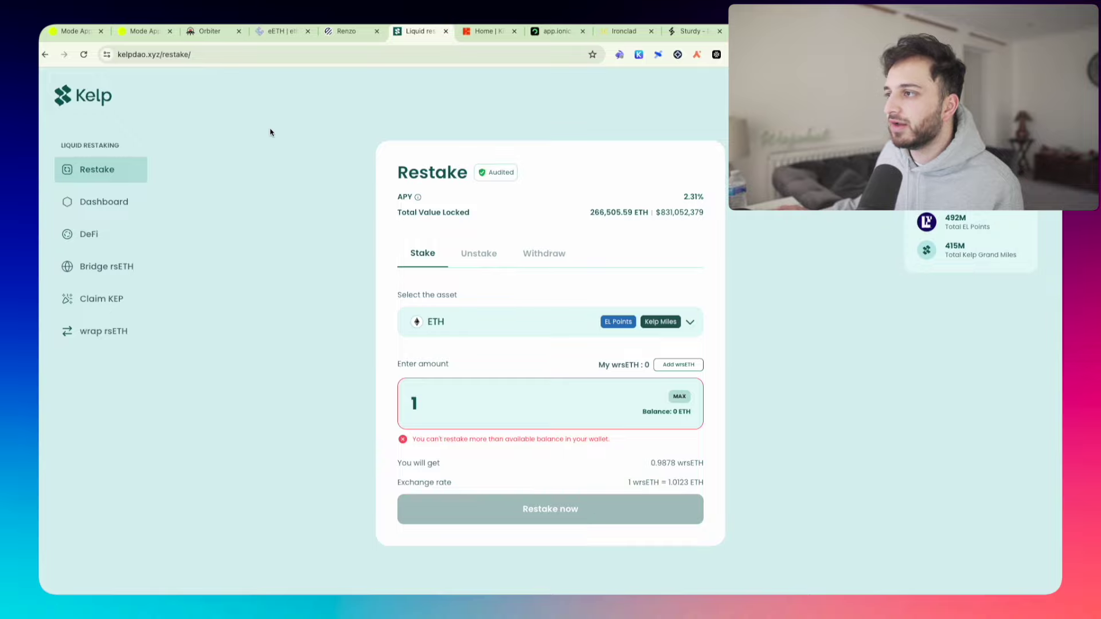
# Step: Flip back and forth between the ether.fi, Renzo and Kelp staking pages
pyautogui.click(284, 33)
pyautogui.click(366, 34)
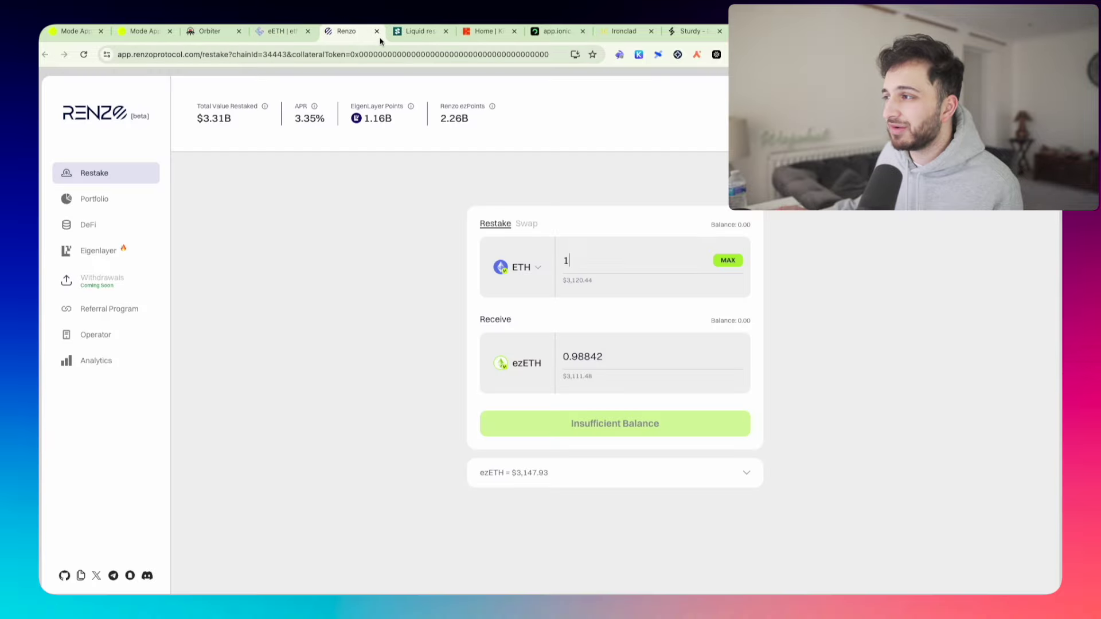
pyautogui.click(408, 33)
pyautogui.click(285, 33)
pyautogui.click(349, 33)
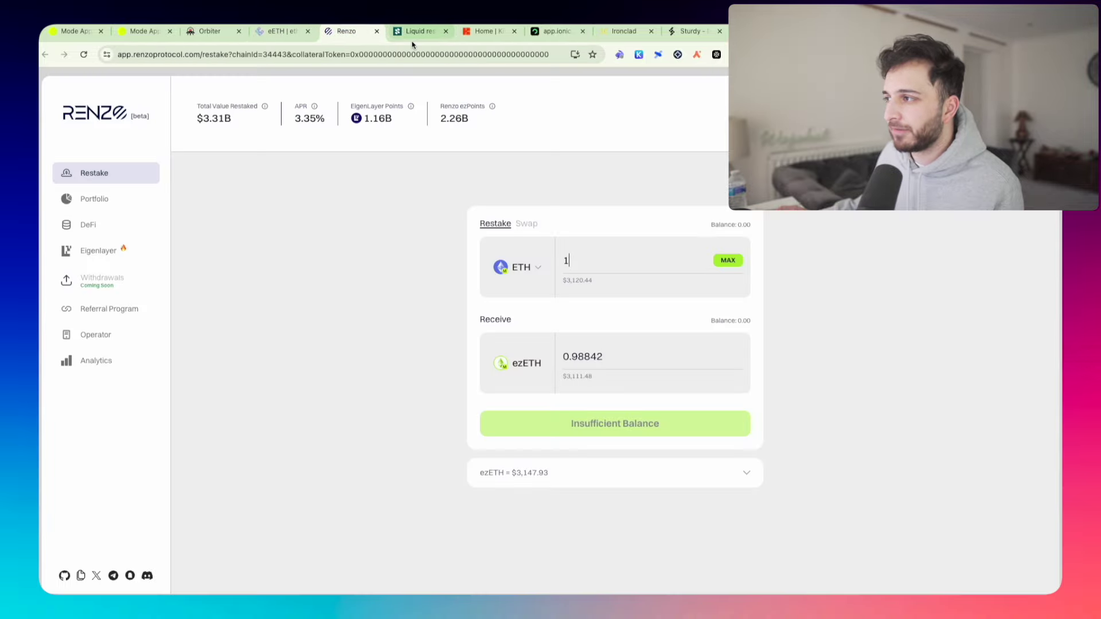
pyautogui.click(414, 32)
pyautogui.click(275, 32)
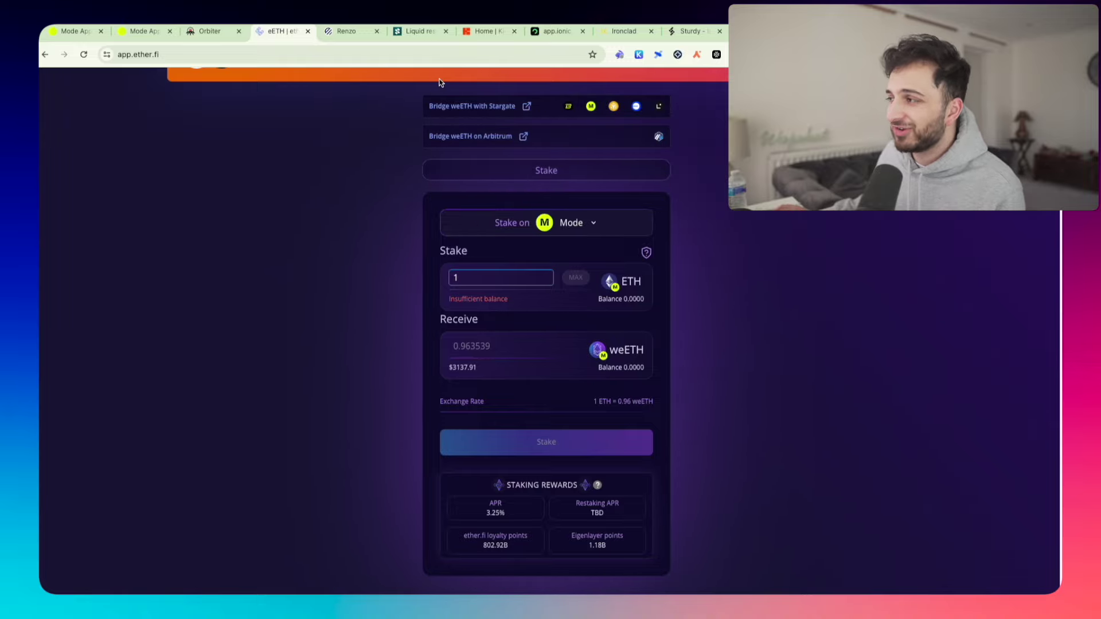
pyautogui.moveTo(540, 34); pyautogui.dragTo(478, 35)
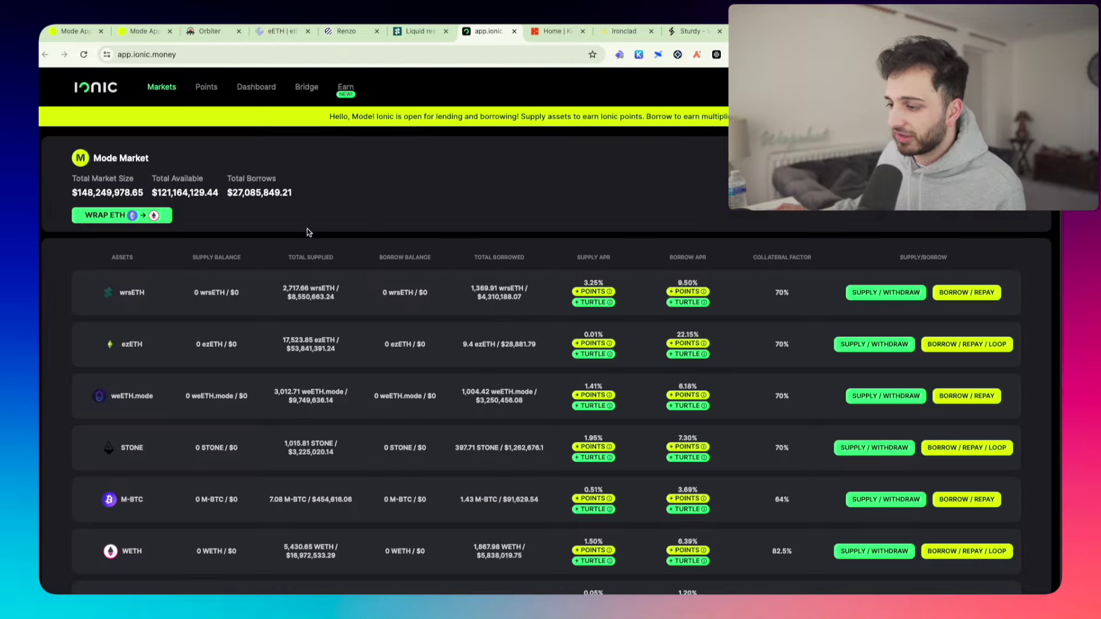
pyautogui.scroll(-3, 297, 294)
pyautogui.scroll(2, 291, 288)
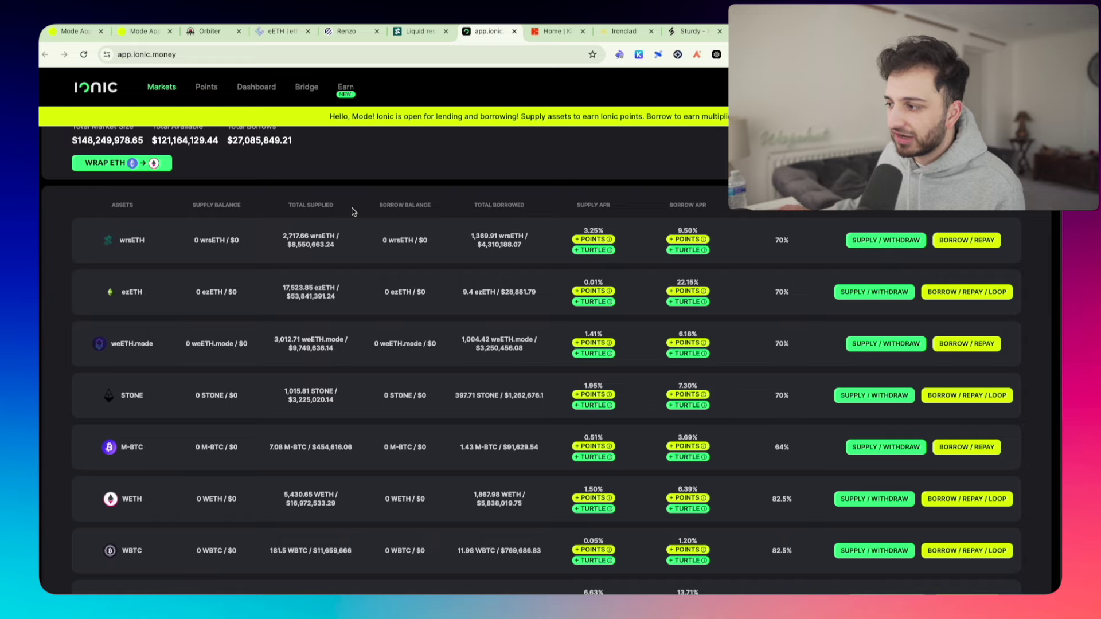
pyautogui.scroll(1, 352, 233)
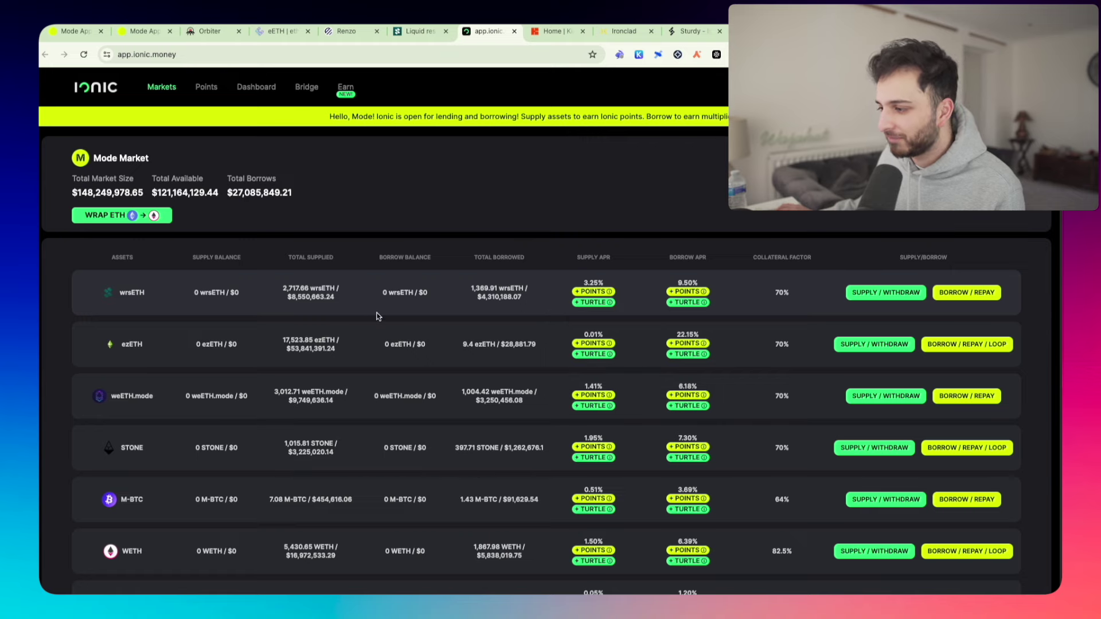
pyautogui.scroll(-1, 370, 314)
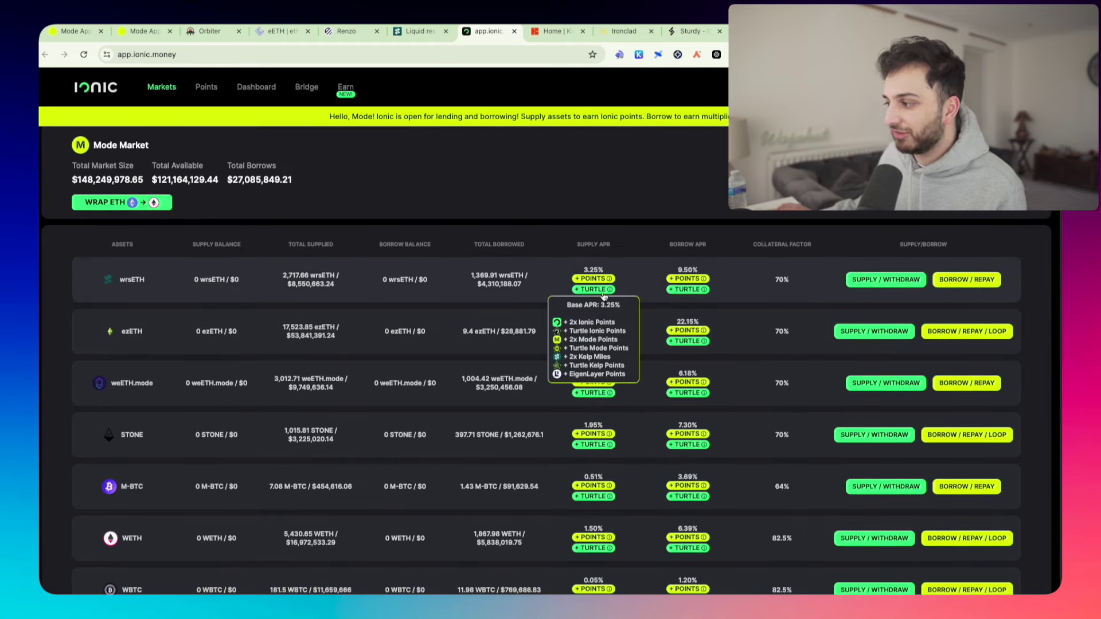
pyautogui.moveTo(594, 303)
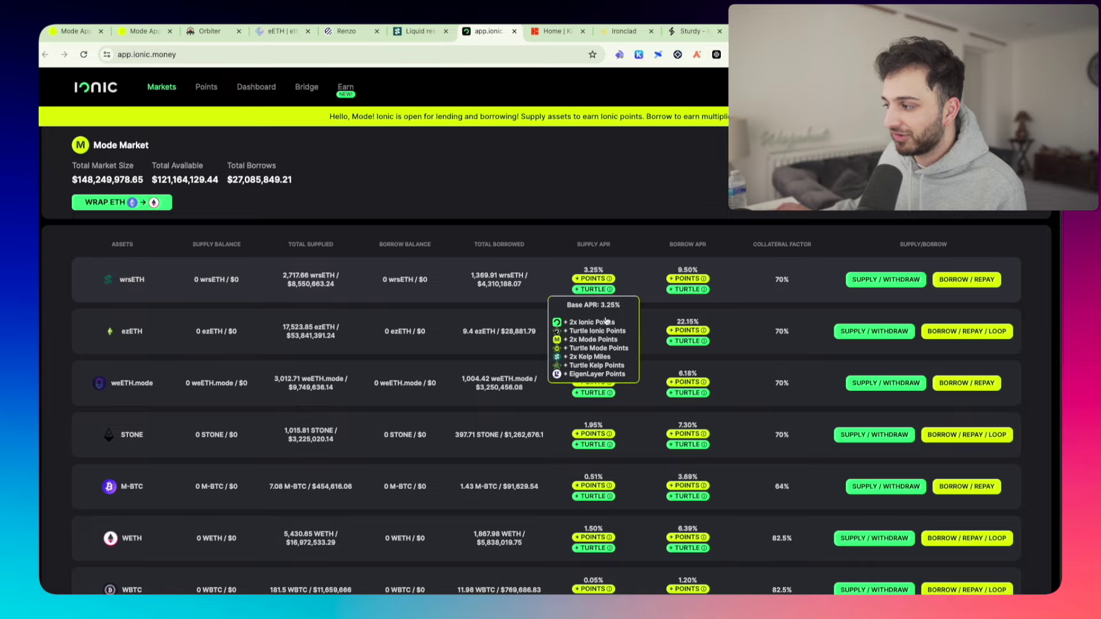
pyautogui.scroll(-5, 314, 314)
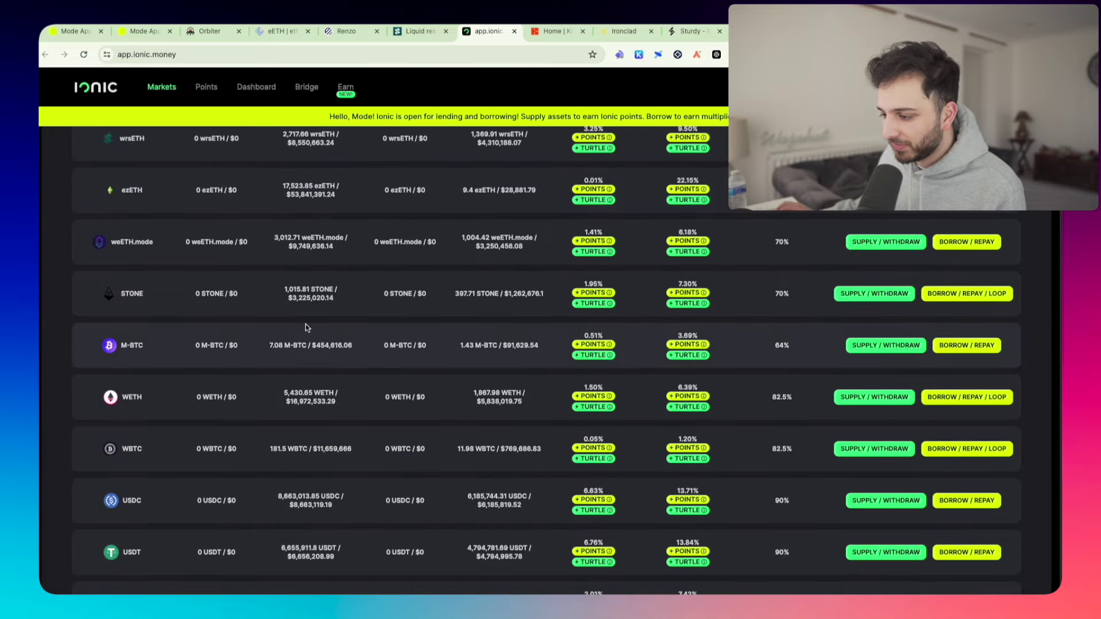
pyautogui.scroll(-2, 314, 314)
pyautogui.scroll(3, 314, 314)
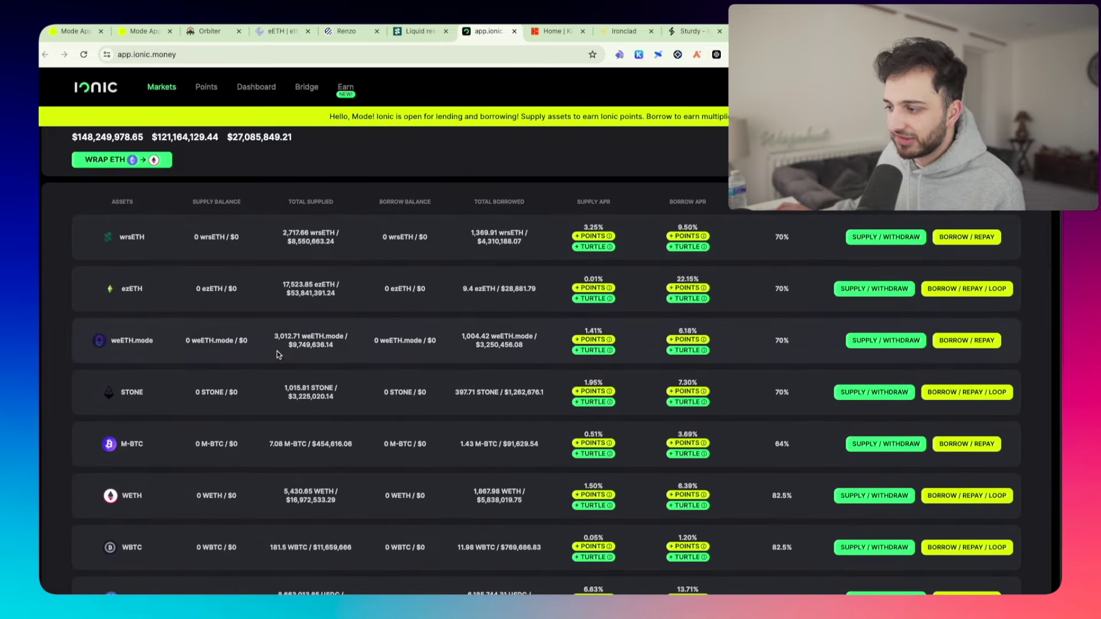
pyautogui.scroll(-3, 273, 339)
pyautogui.scroll(4, 273, 339)
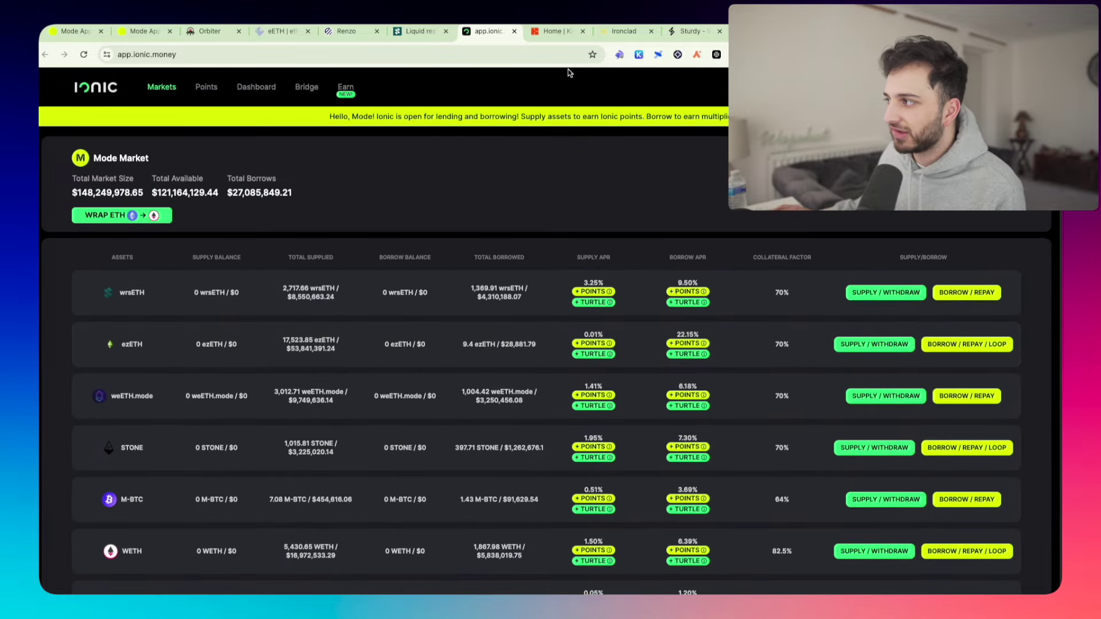
# Step: Glance at Sturdy's overview and Ionic's Mode Market, ending on Ironclad's dashboard (ETH 3.15% supply APY)
pyautogui.click(626, 32)
pyautogui.scroll(-1, 365, 348)
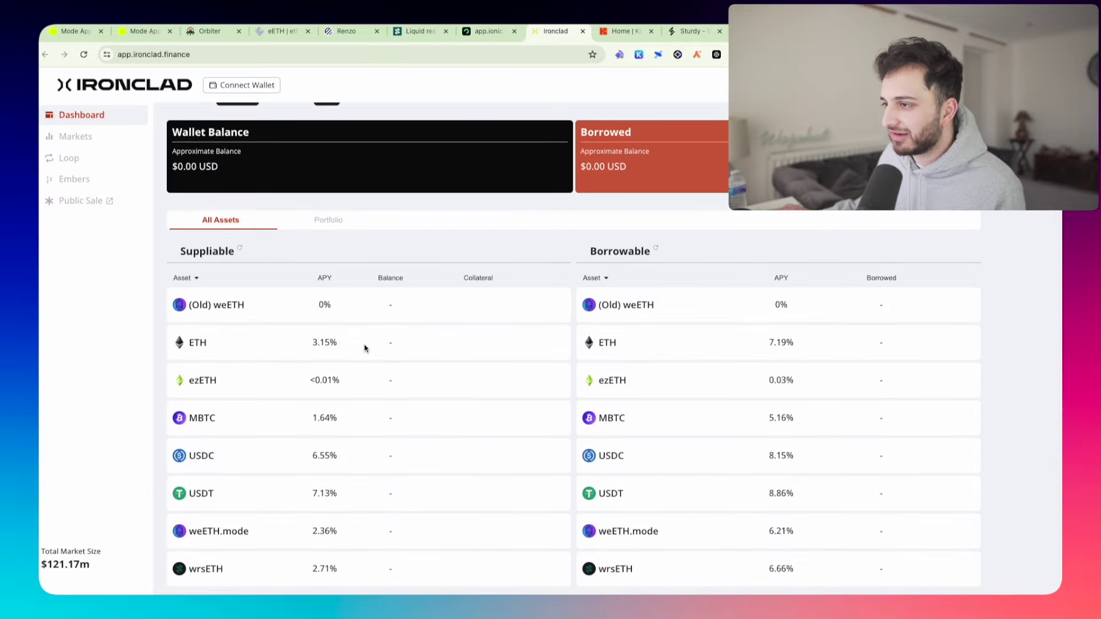
pyautogui.scroll(1, 365, 348)
pyautogui.scroll(-1, 674, 419)
pyautogui.scroll(1, 439, 412)
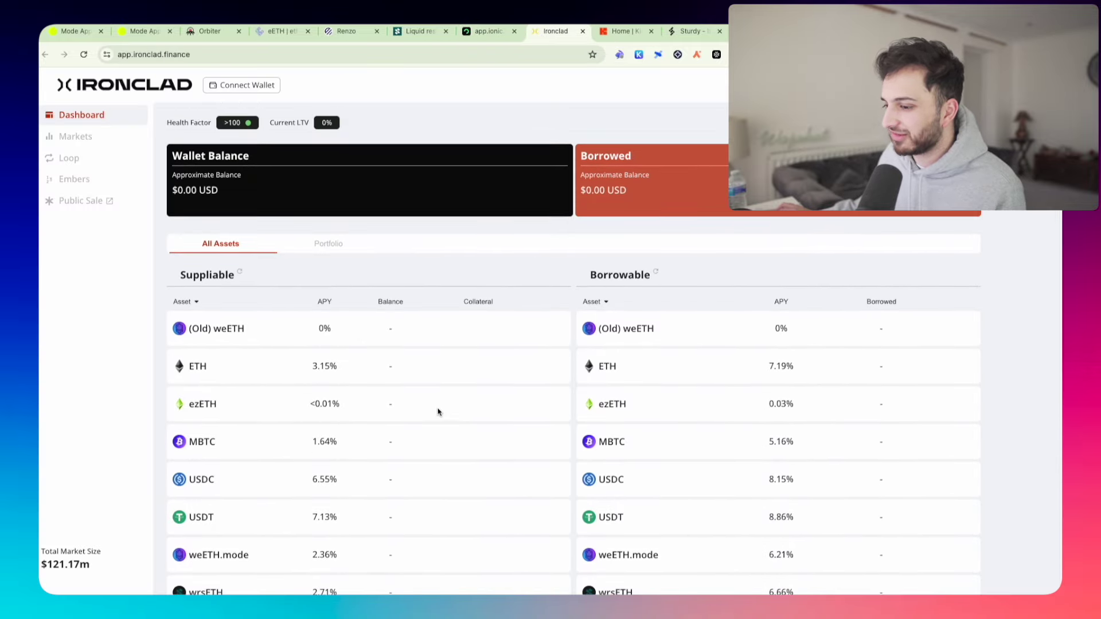
pyautogui.scroll(-1, 438, 410)
pyautogui.scroll(1, 448, 408)
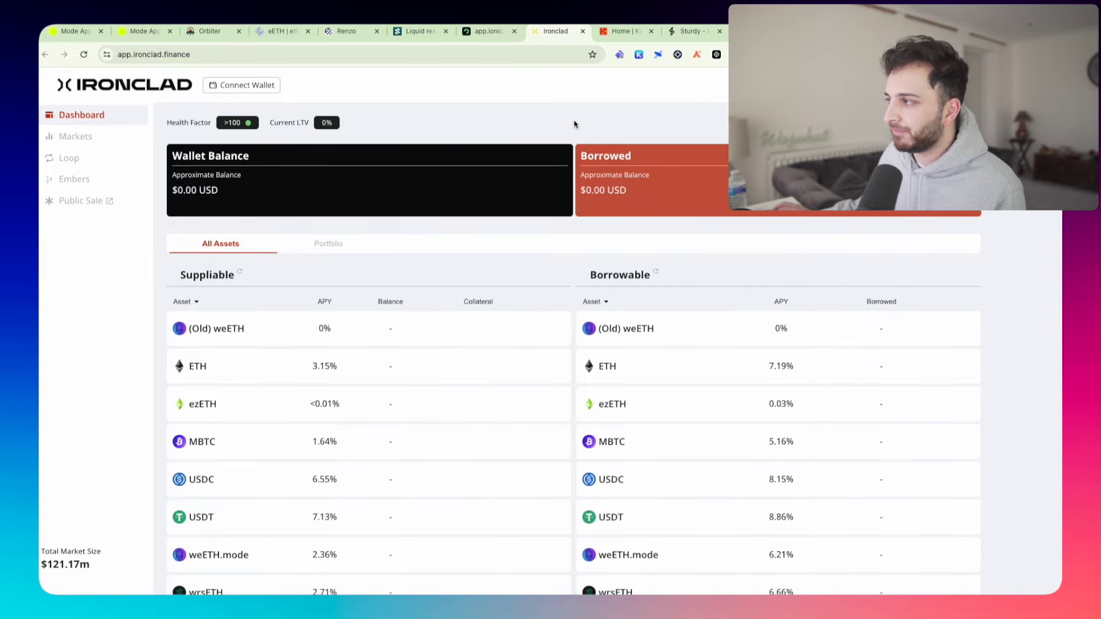
pyautogui.moveTo(689, 31); pyautogui.dragTo(603, 39)
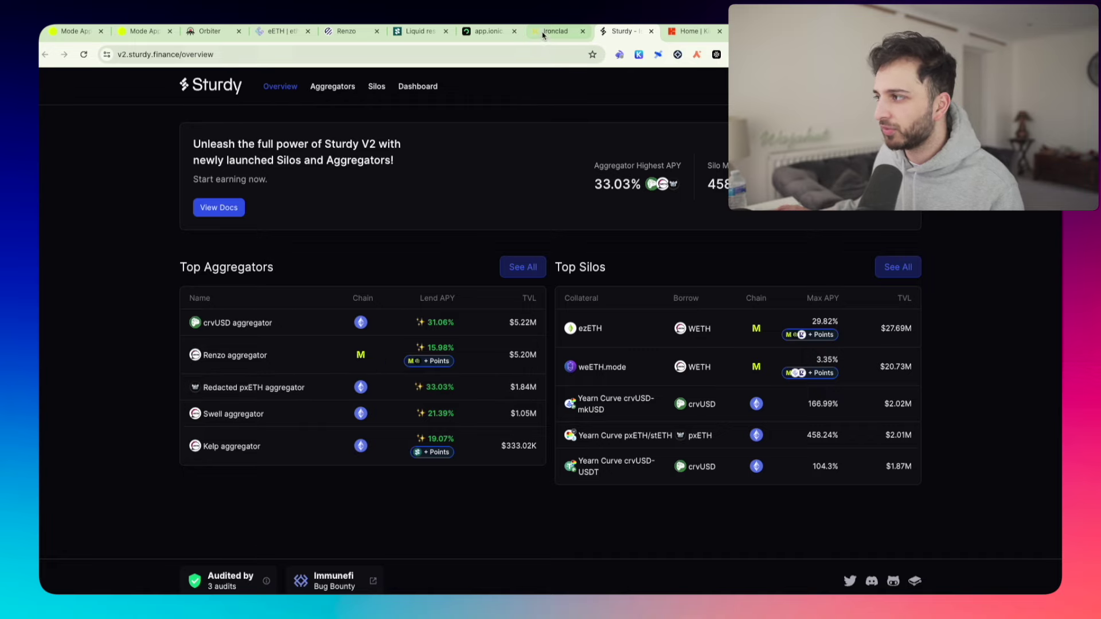
pyautogui.click(489, 31)
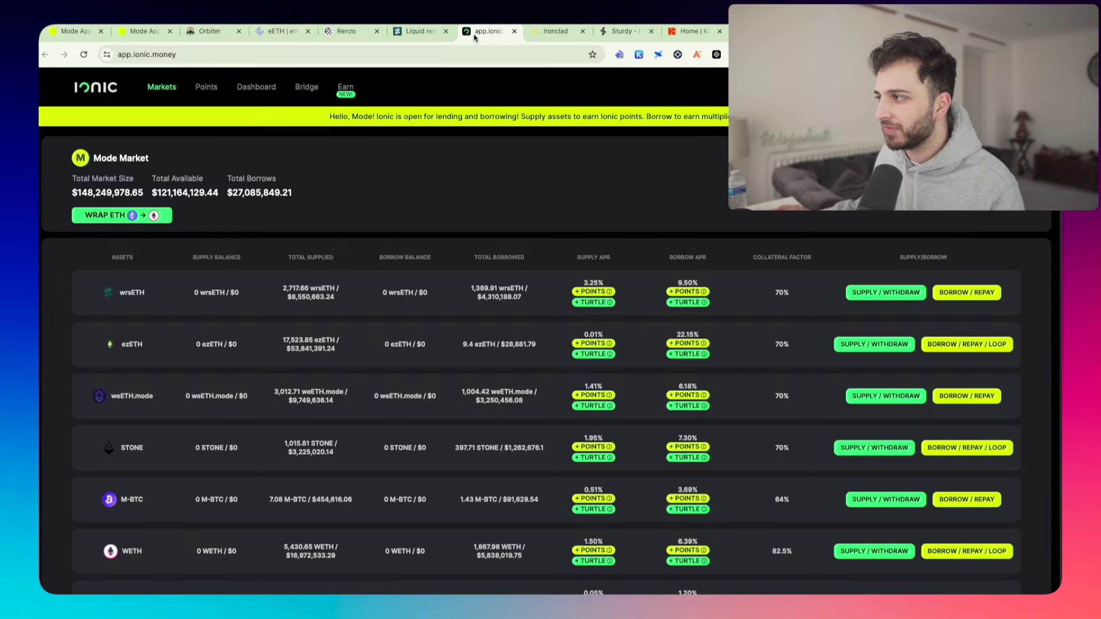
pyautogui.click(542, 35)
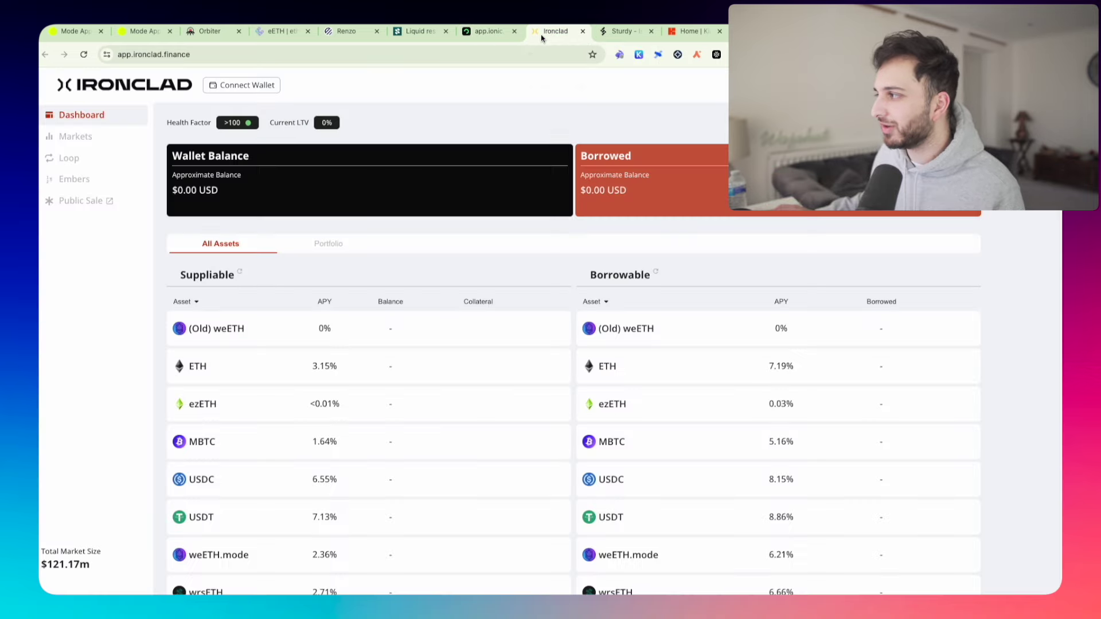
# Step: Search Kim Exchange's token list for rsETH and close it without choosing a token
pyautogui.click(689, 35)
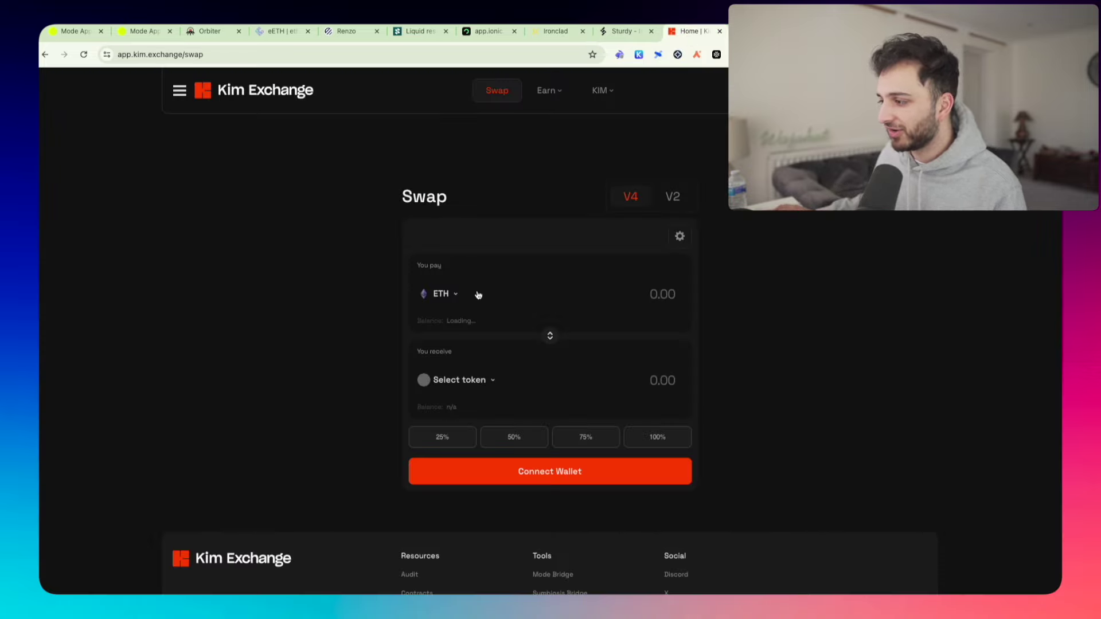
pyautogui.click(474, 382)
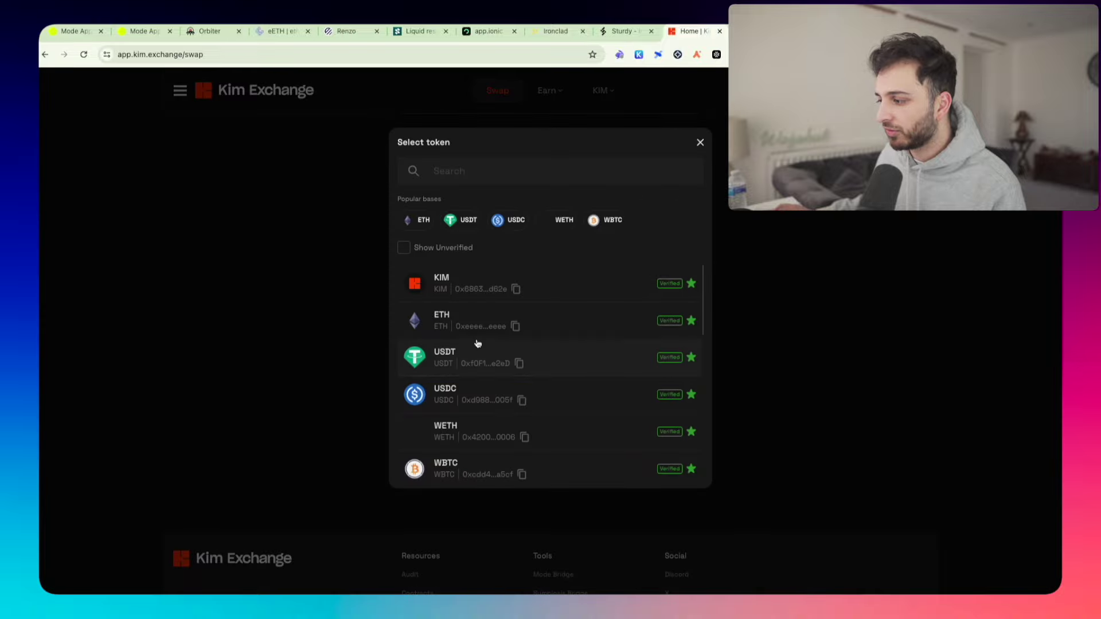
pyautogui.click(333, 354)
pyautogui.click(459, 301)
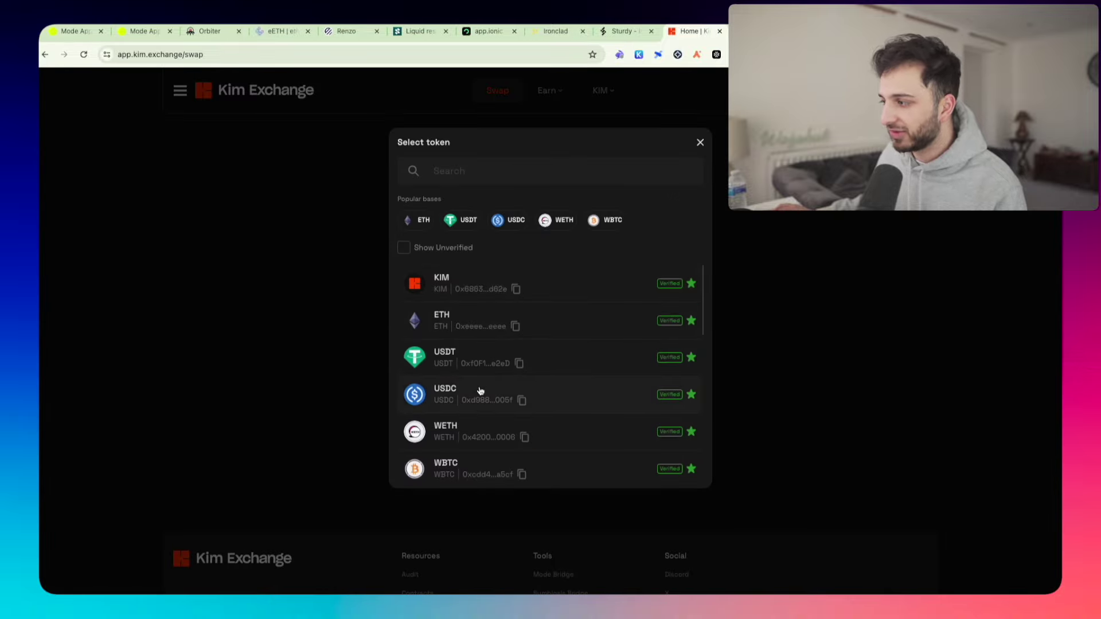
pyautogui.write('rse')
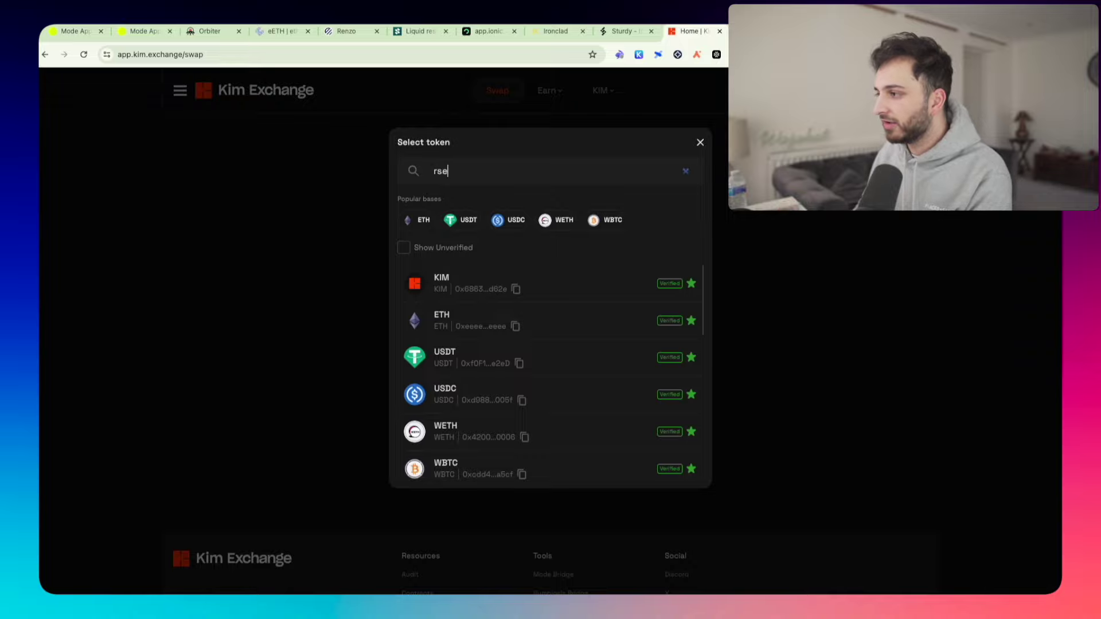
pyautogui.write('th')
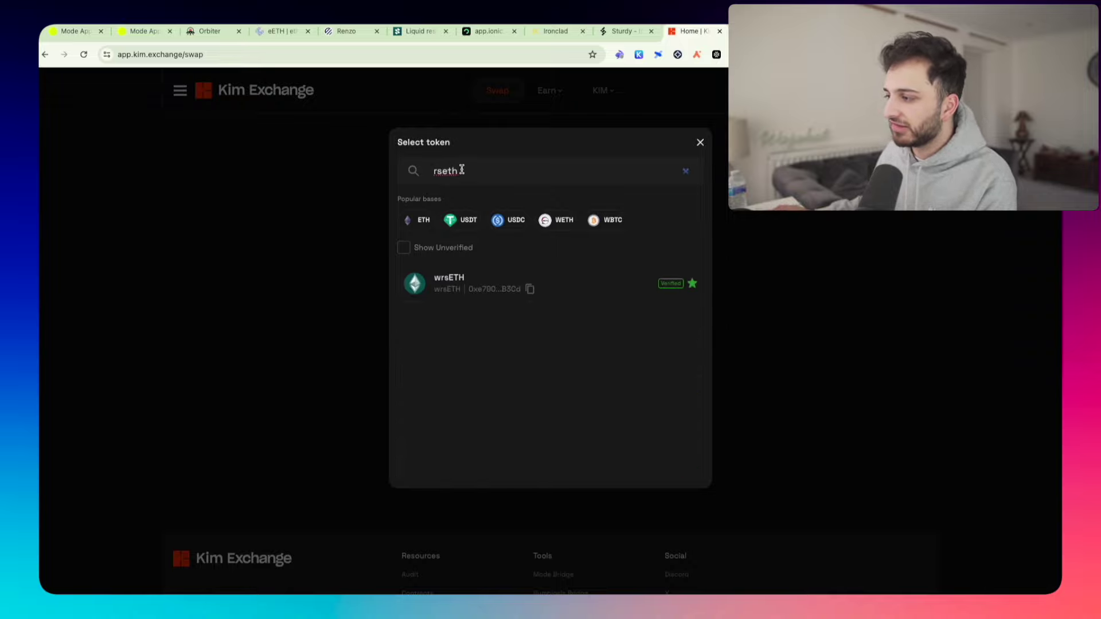
pyautogui.click(592, 290)
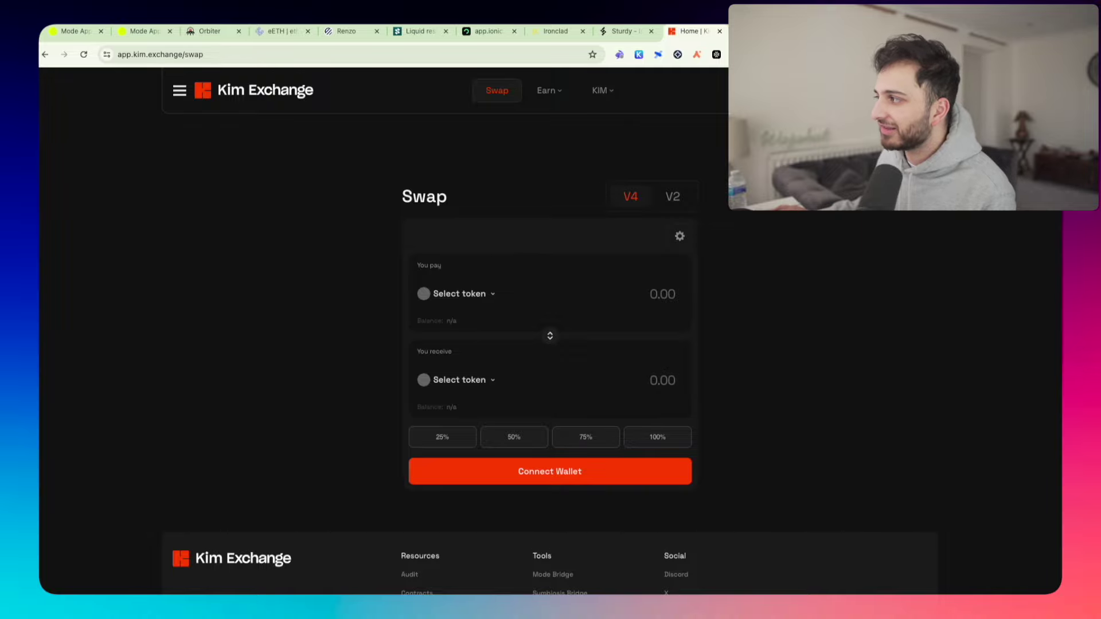
pyautogui.hotkey('ctrl', 'Tab')
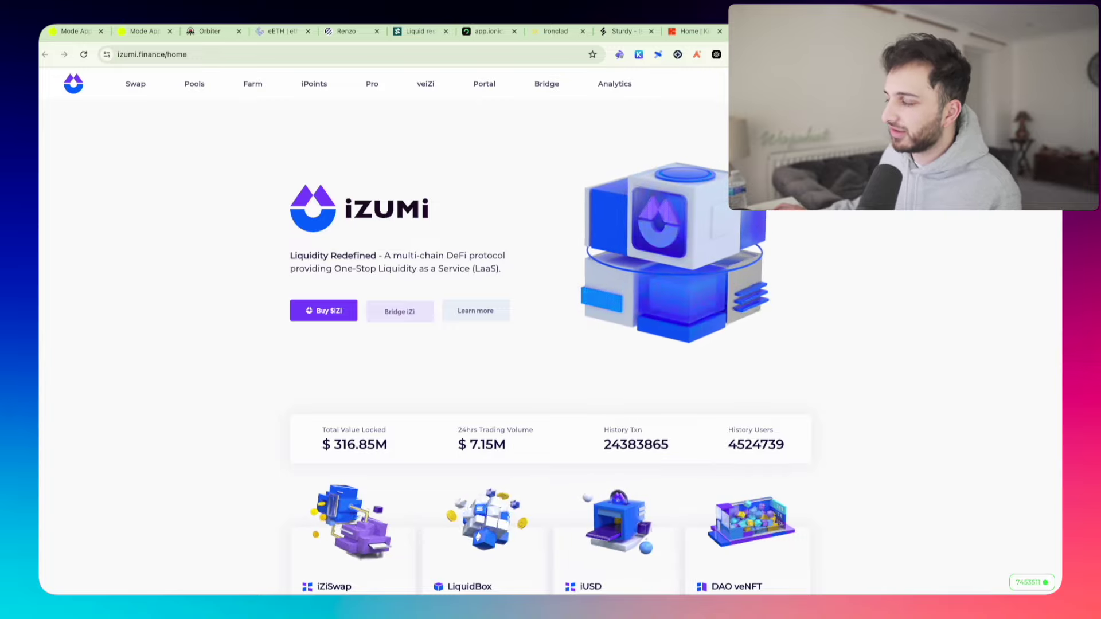
# Step: Check the networks offered in the Polygon network dropdown on Mantis's swap page
pyautogui.click(774, 31)
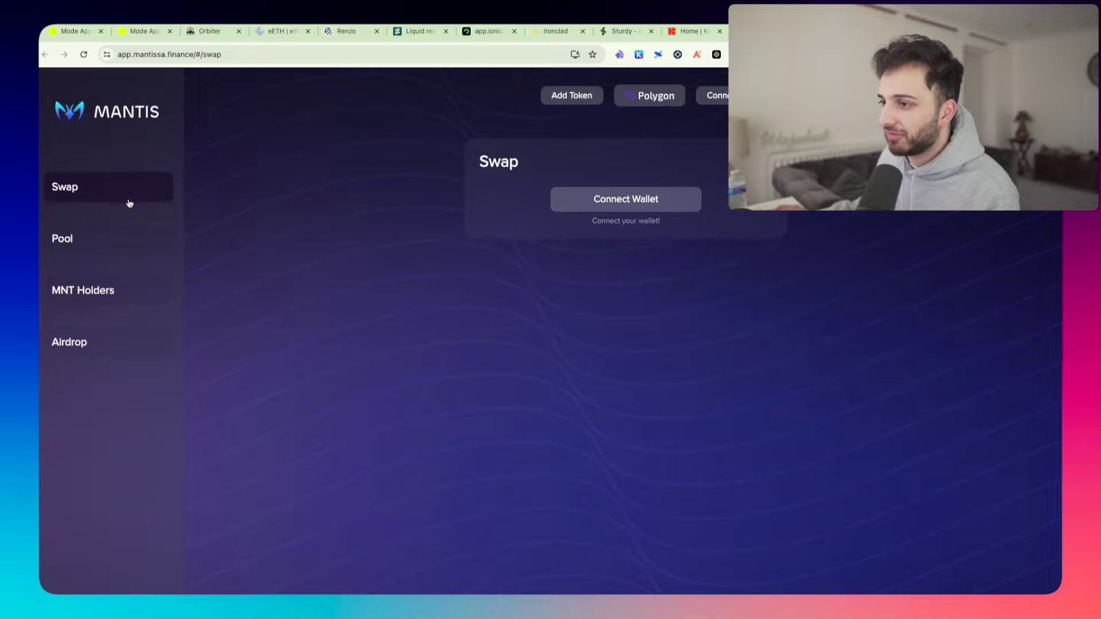
pyautogui.click(667, 99)
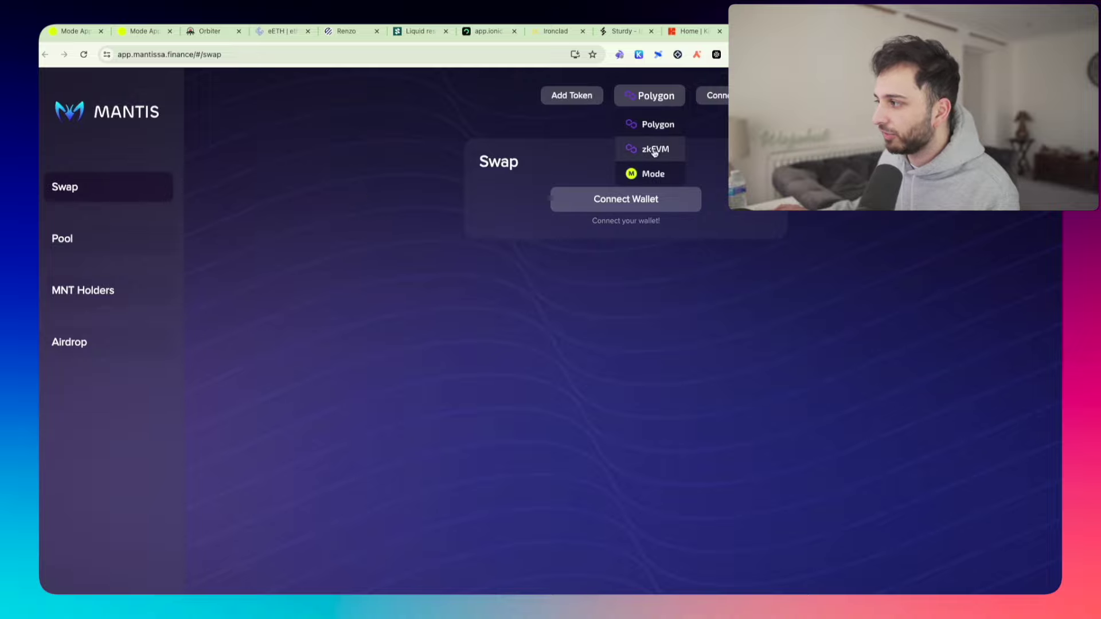
pyautogui.click(654, 174)
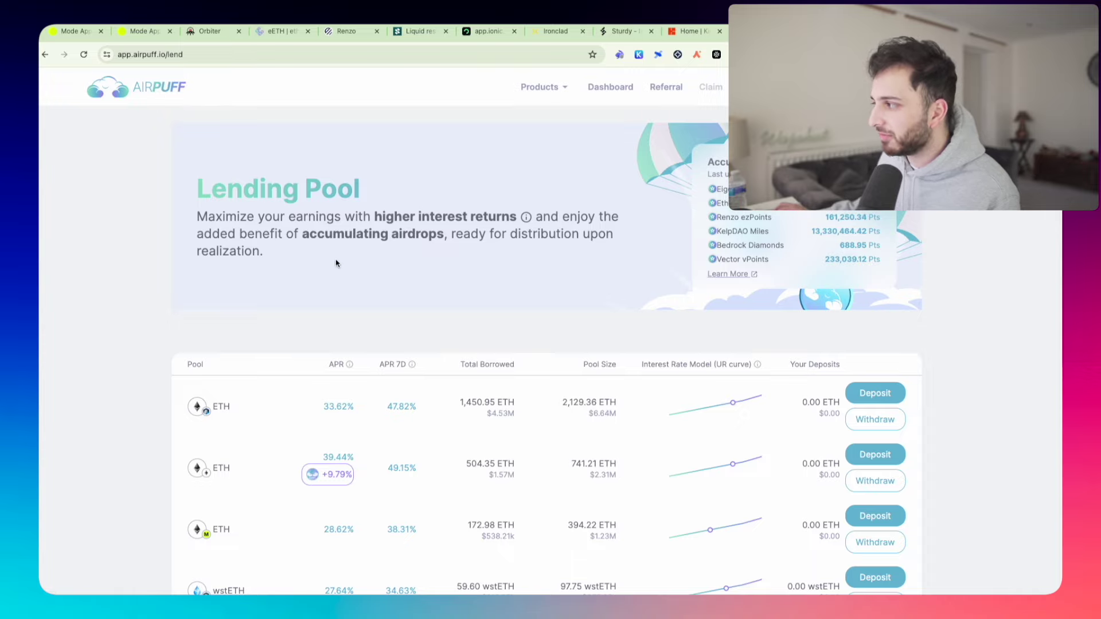
pyautogui.scroll(-1, 342, 264)
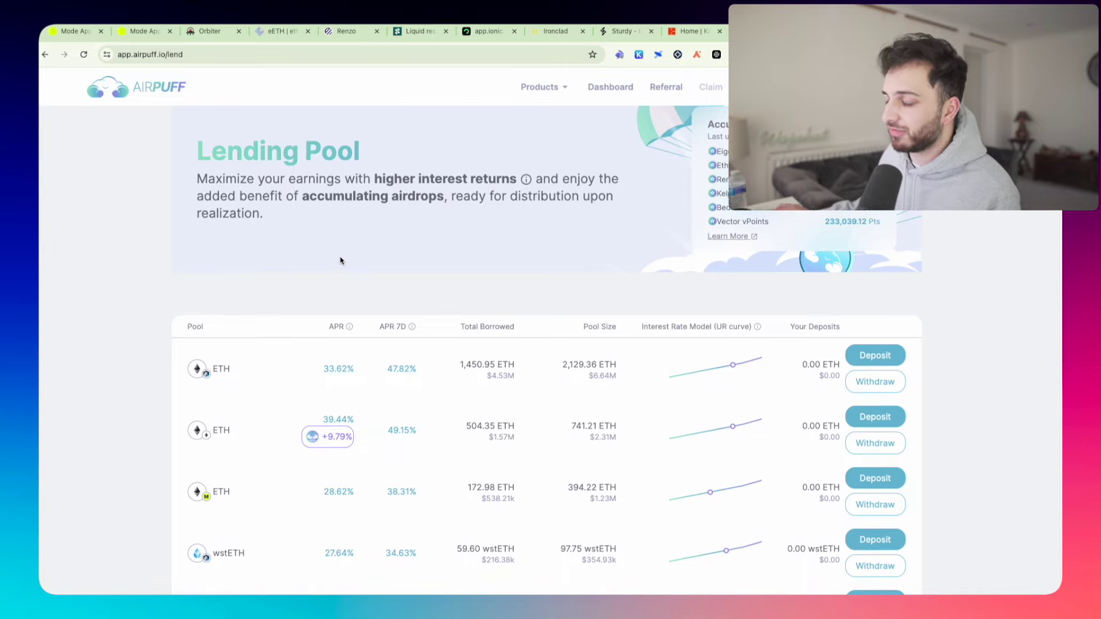
pyautogui.scroll(-3, 287, 350)
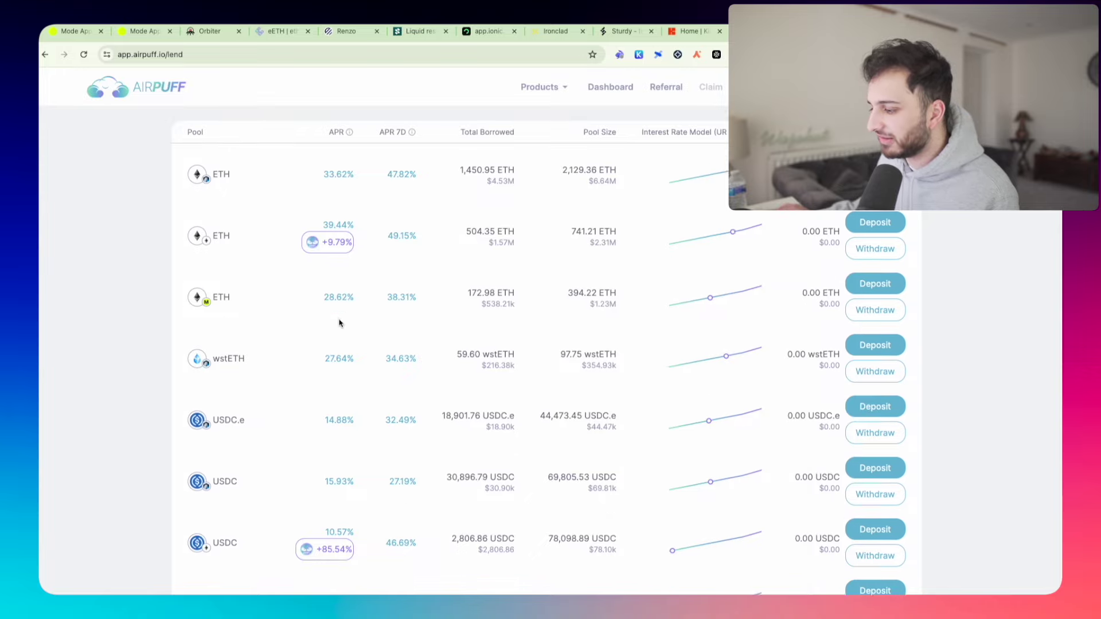
pyautogui.scroll(-3, 327, 320)
pyautogui.scroll(5, 336, 312)
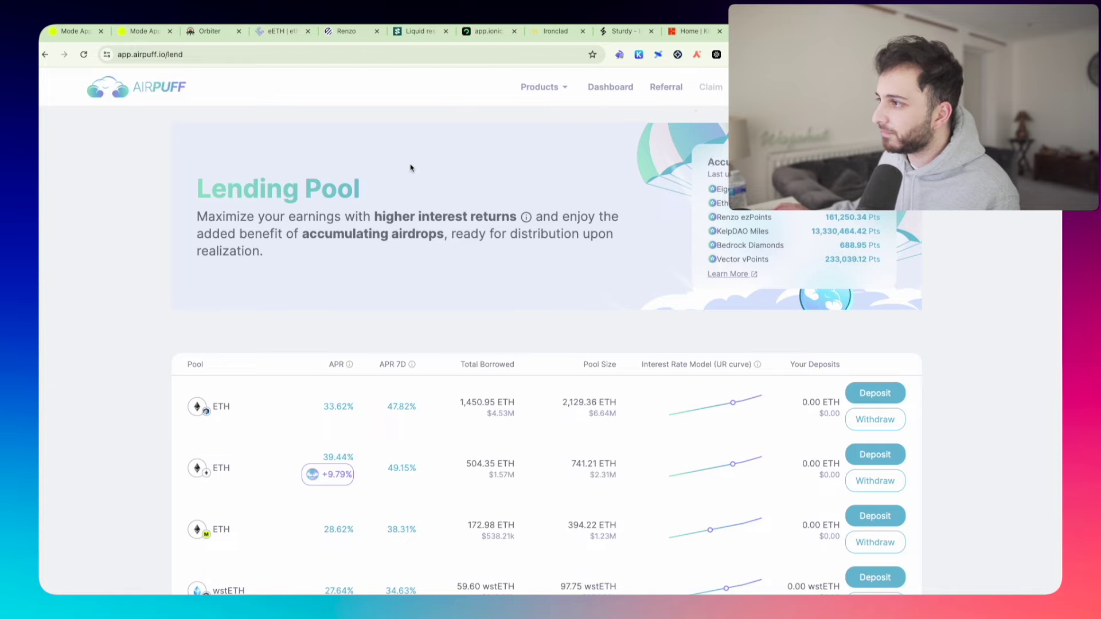
# Step: Cycle through the ether.fi, Renzo and following app pages, ending on Mode's bridge form
pyautogui.click(284, 31)
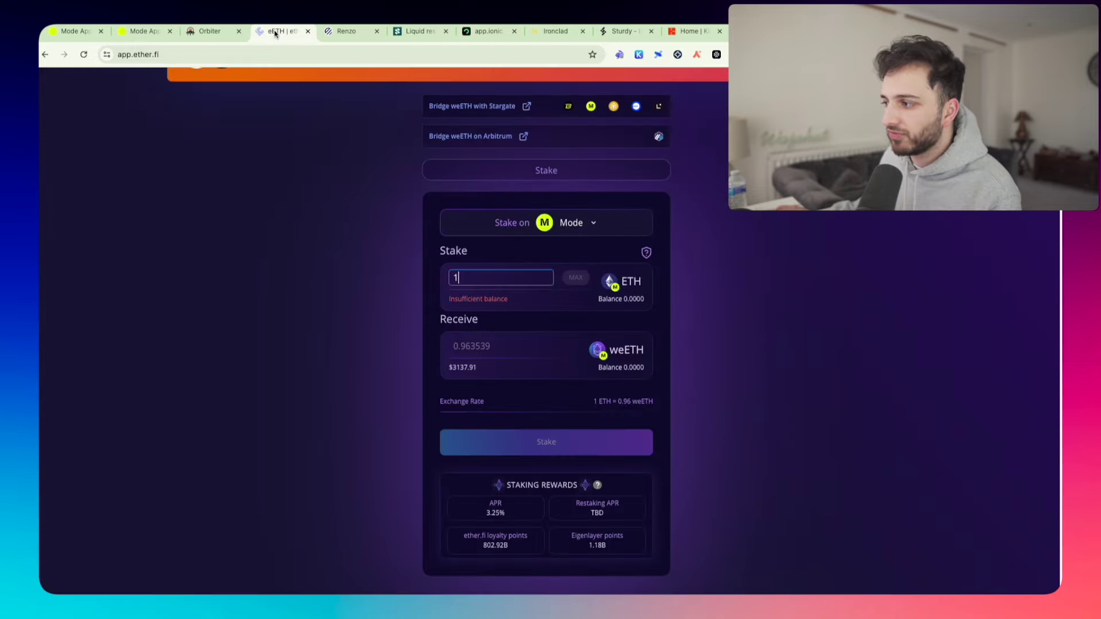
pyautogui.click(349, 31)
pyautogui.hotkey('ctrl', 'Tab')
pyautogui.hotkey('ctrl', 'Tab')
pyautogui.hotkey('ctrl', 'Tab')
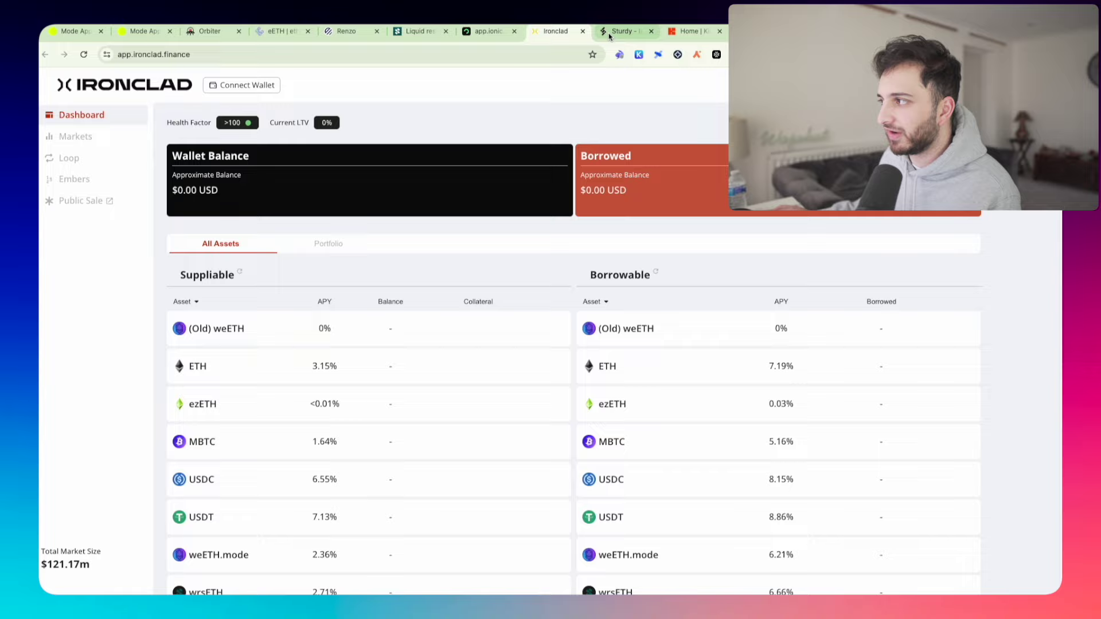
pyautogui.hotkey('ctrl', 'Tab')
pyautogui.hotkey('ctrl', 'Tab')
pyautogui.hotkey('ctrl', 'Tab')
pyautogui.hotkey('ctrl', 'Tab')
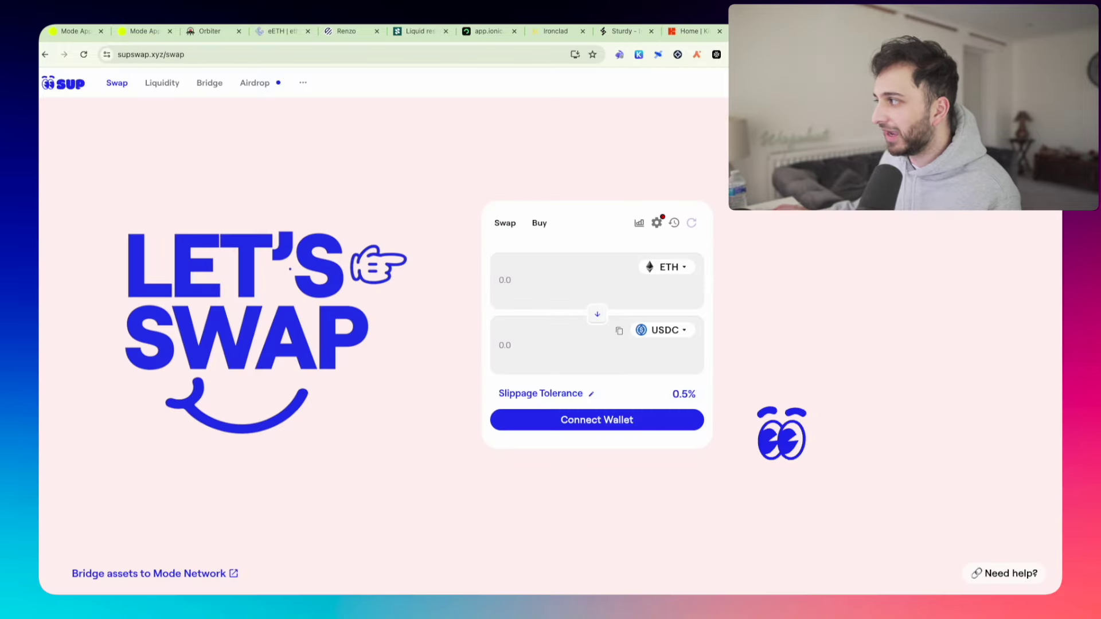
pyautogui.click(284, 31)
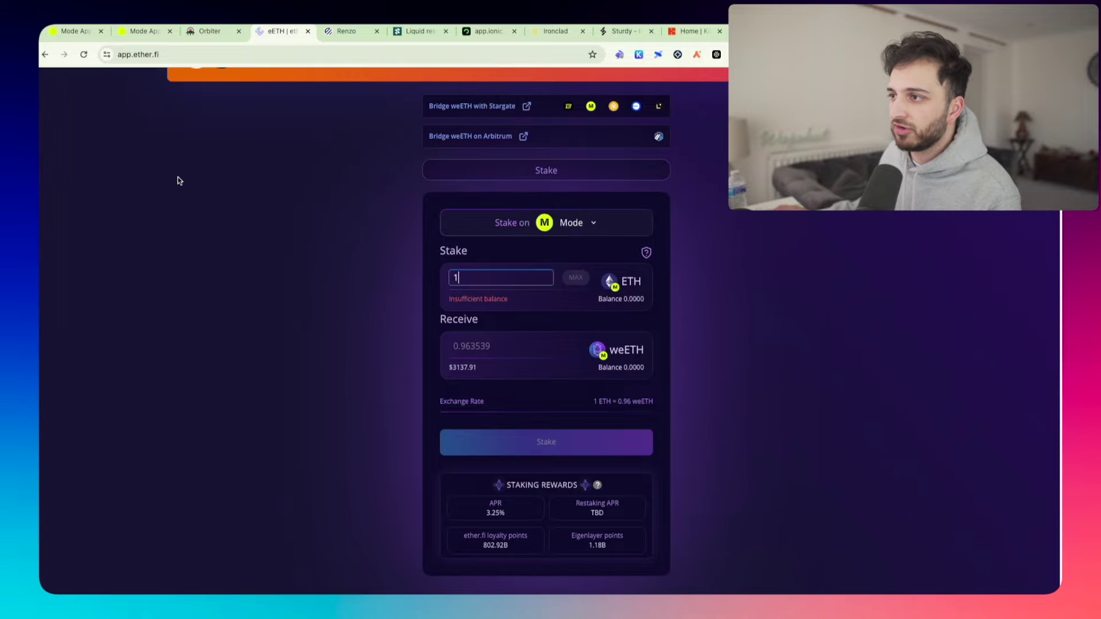
pyautogui.click(144, 31)
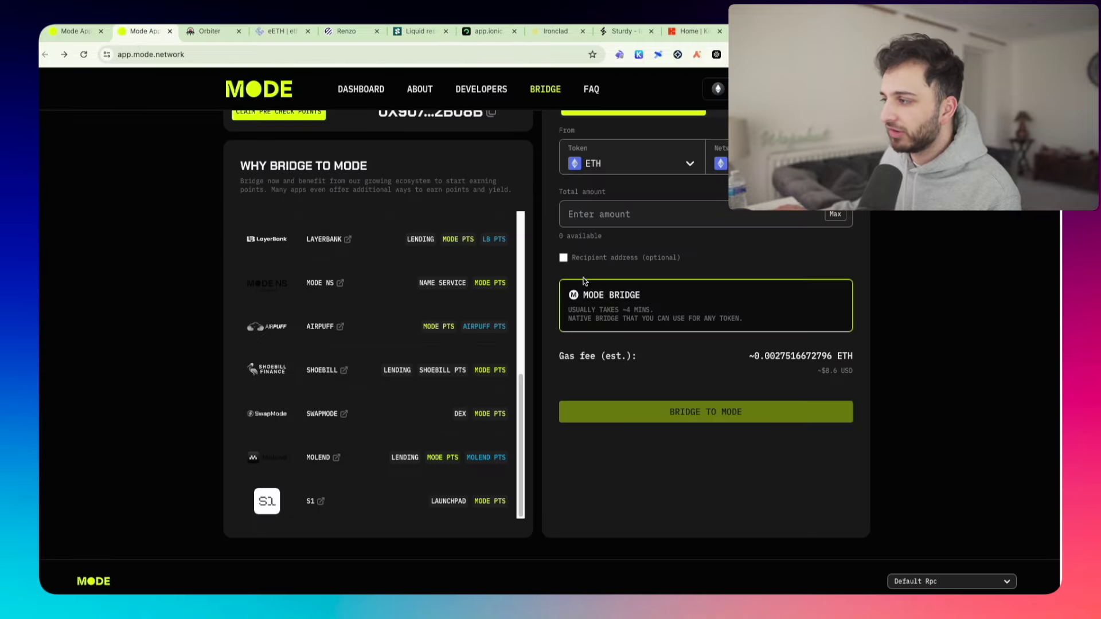